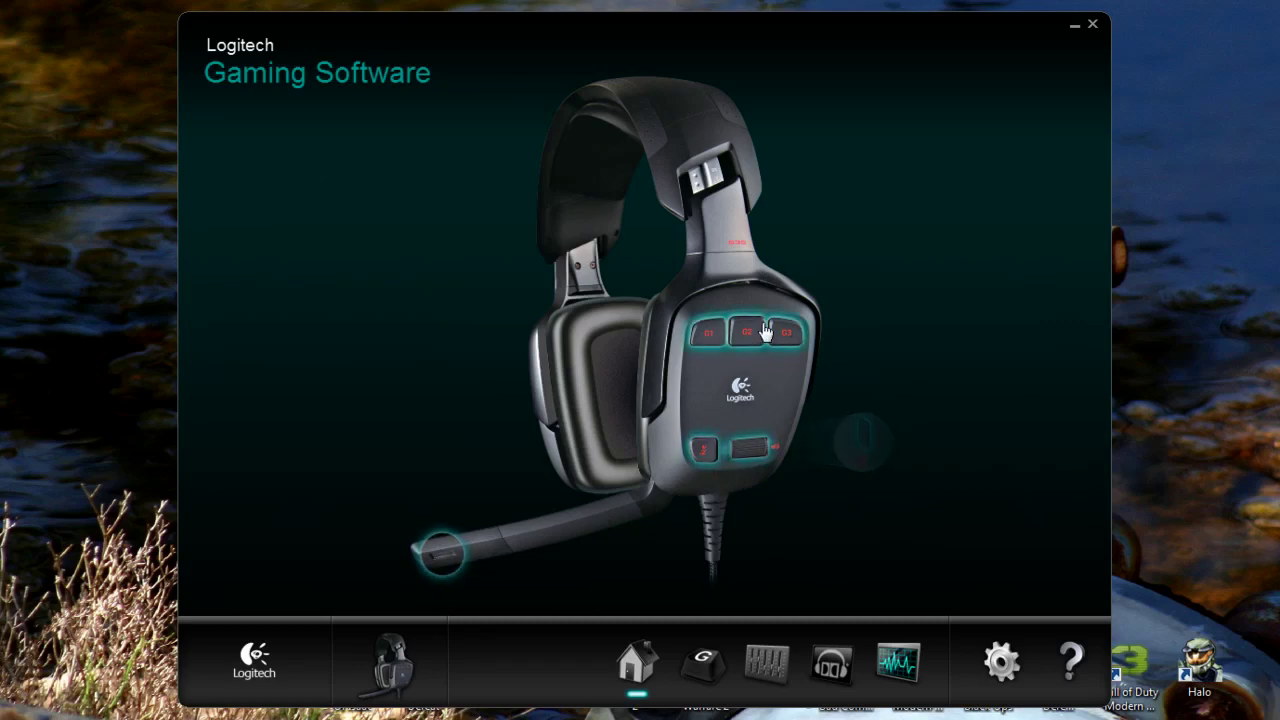
Browse the home, G-key, Levels and Surround Sound views, ending on Voice Avatars with pitch Low
{"action": "left_click", "coordinate": [450, 558]}
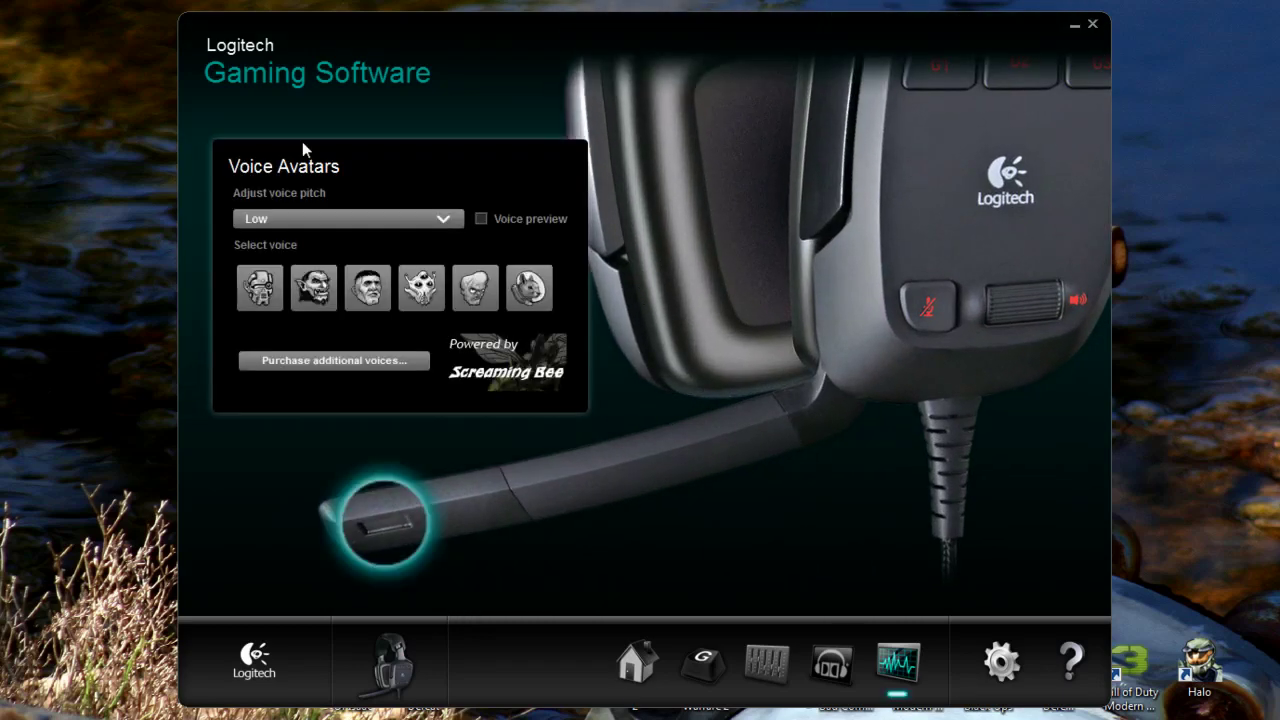
{"action": "left_click", "coordinate": [648, 674]}
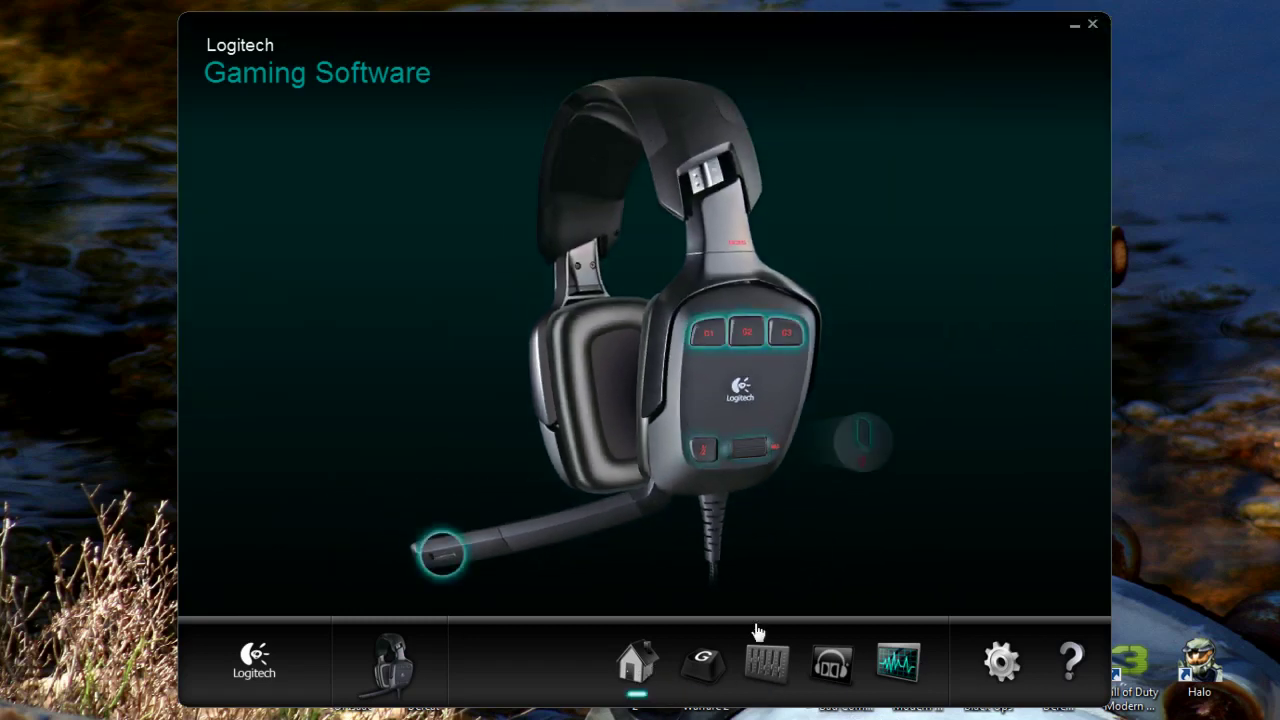
{"action": "left_click", "coordinate": [698, 664]}
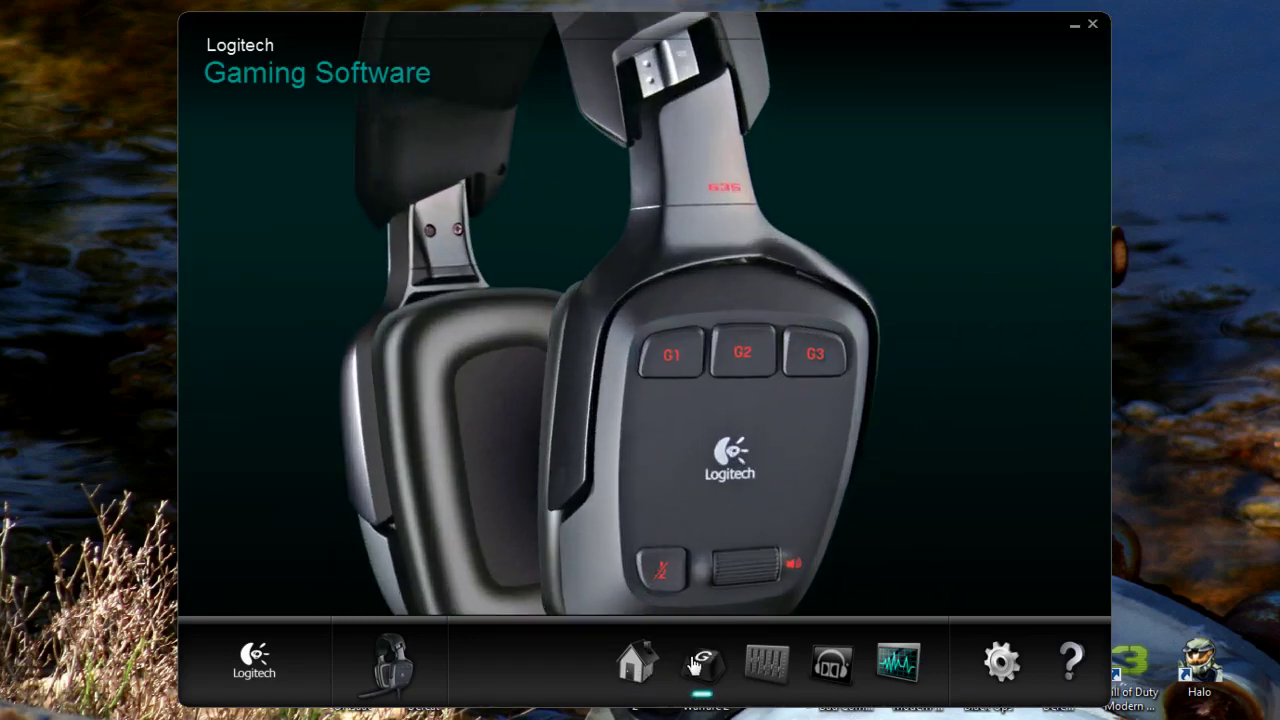
{"action": "left_click", "coordinate": [768, 678]}
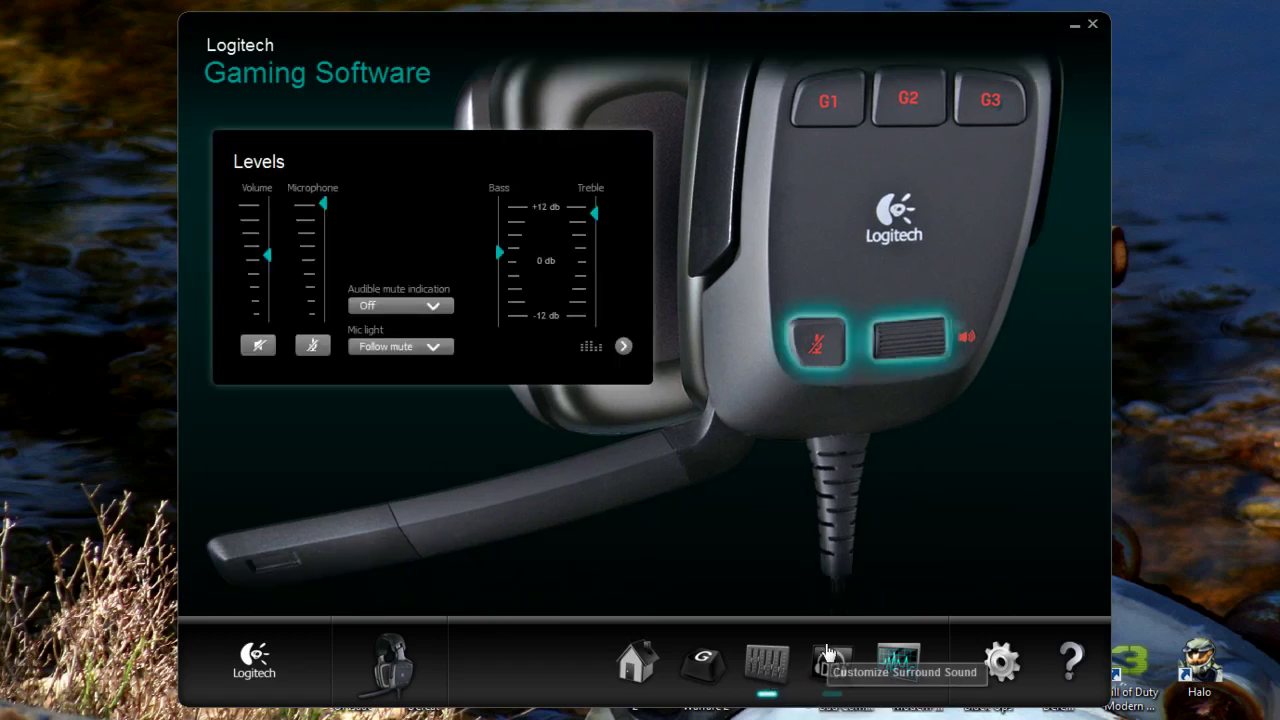
{"action": "left_click", "coordinate": [820, 664]}
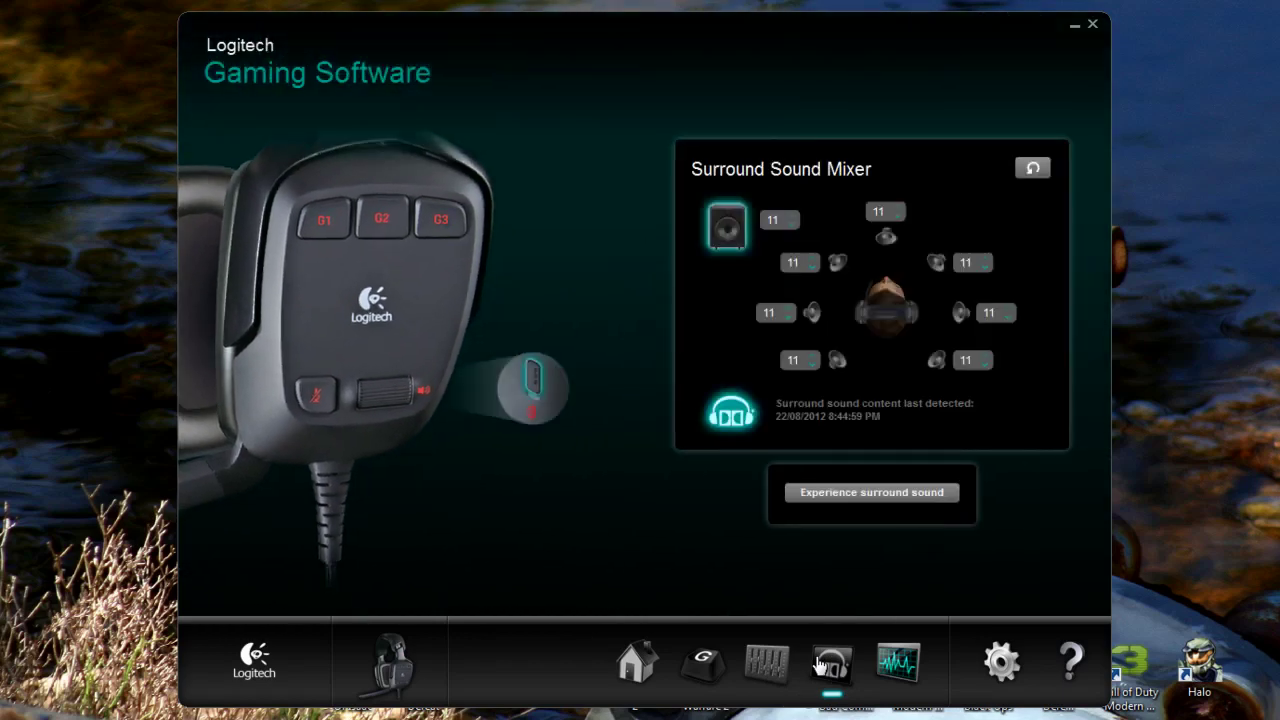
{"action": "left_click", "coordinate": [898, 662]}
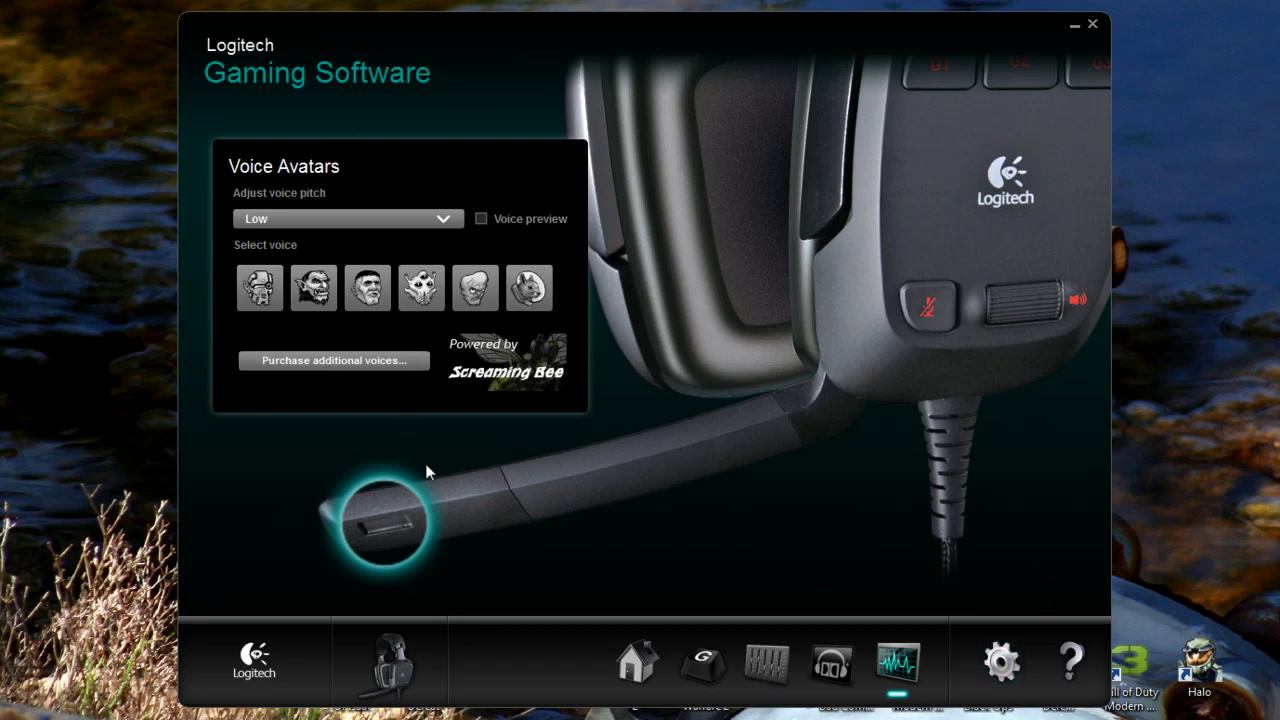
Bring up Global Settings from the gear icon, showing the General startup and notification options
{"action": "left_click", "coordinate": [1001, 662]}
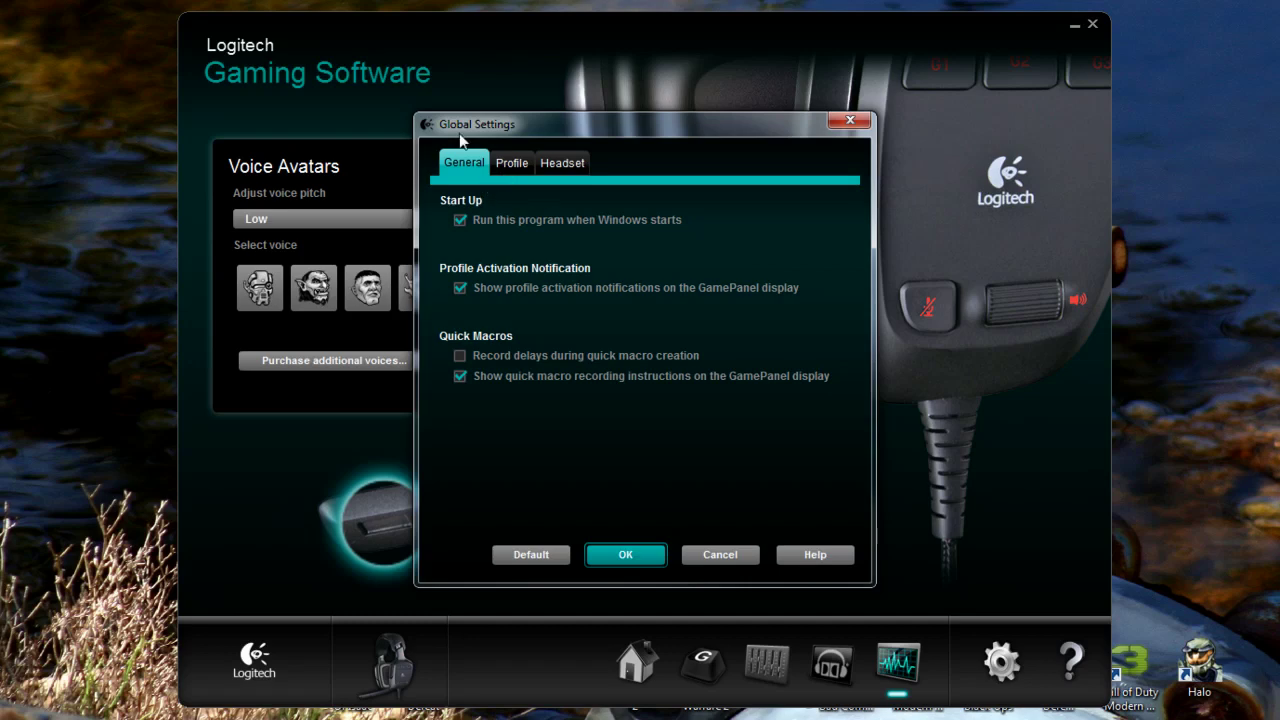
Check the Profile tab's Default Profile list, view the Headset tab, and close Global Settings unchanged
{"action": "left_click", "coordinate": [505, 165]}
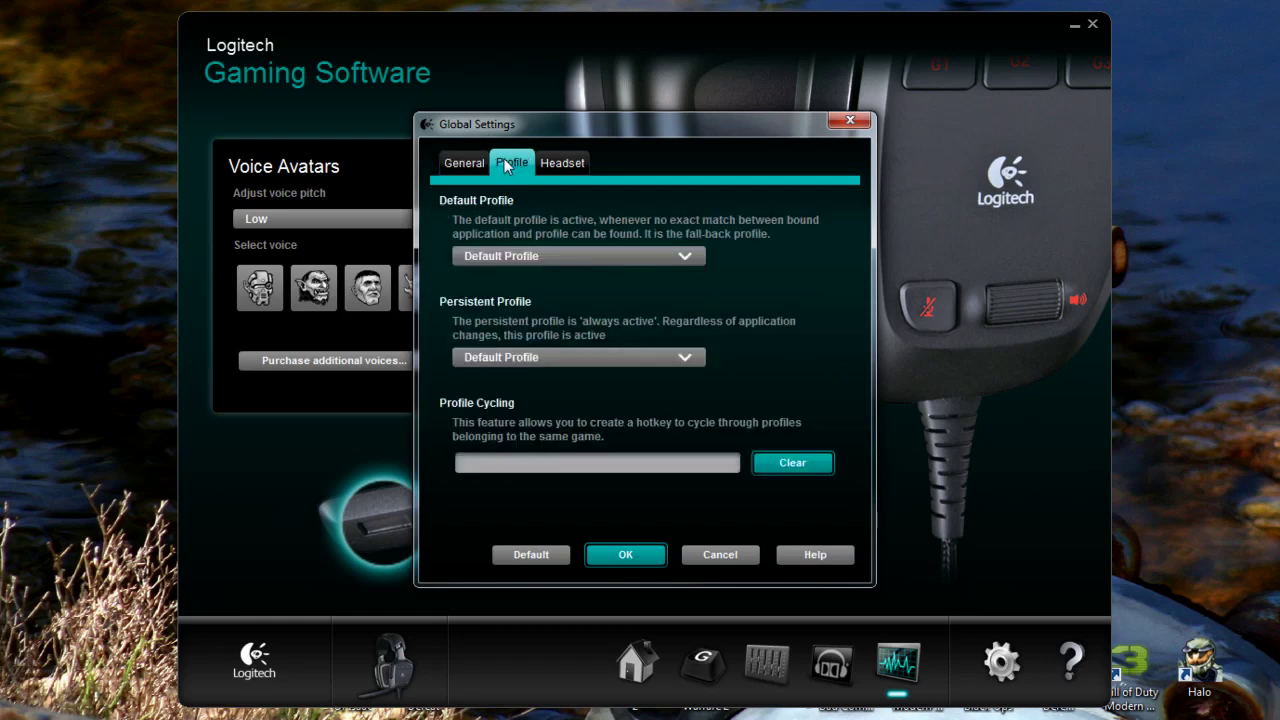
{"action": "left_click", "coordinate": [581, 255]}
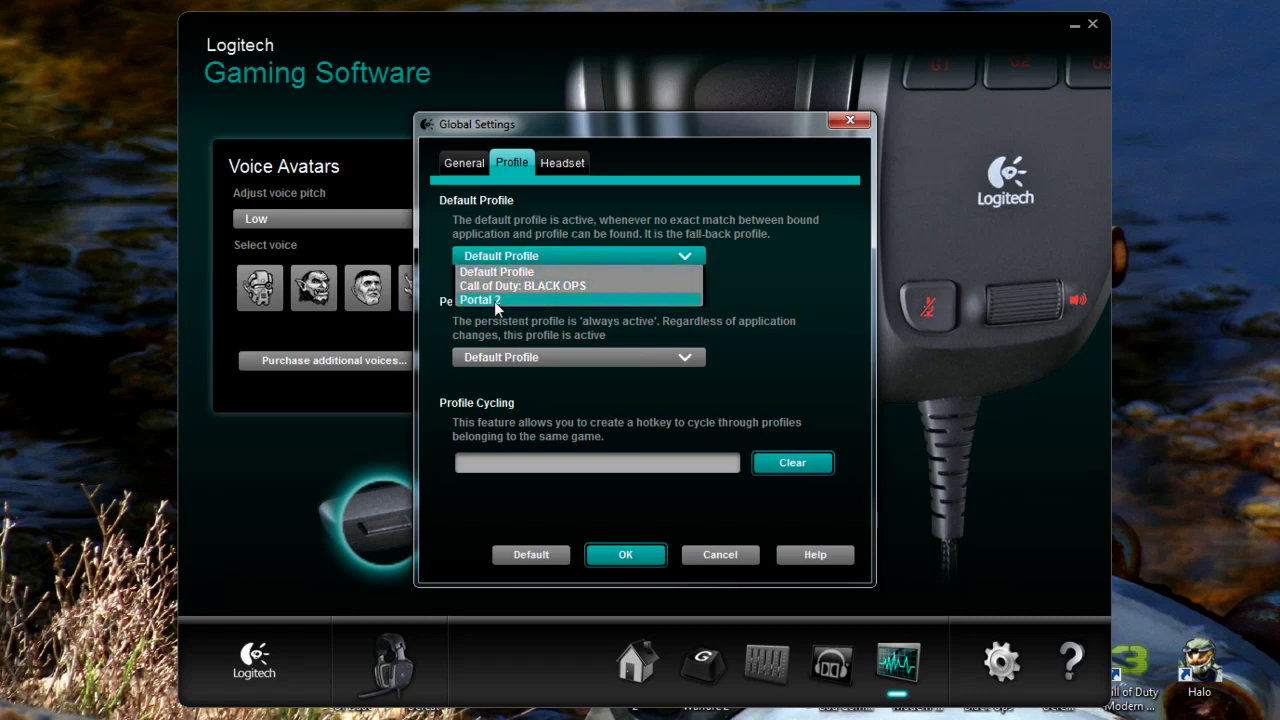
{"action": "left_click", "coordinate": [533, 255]}
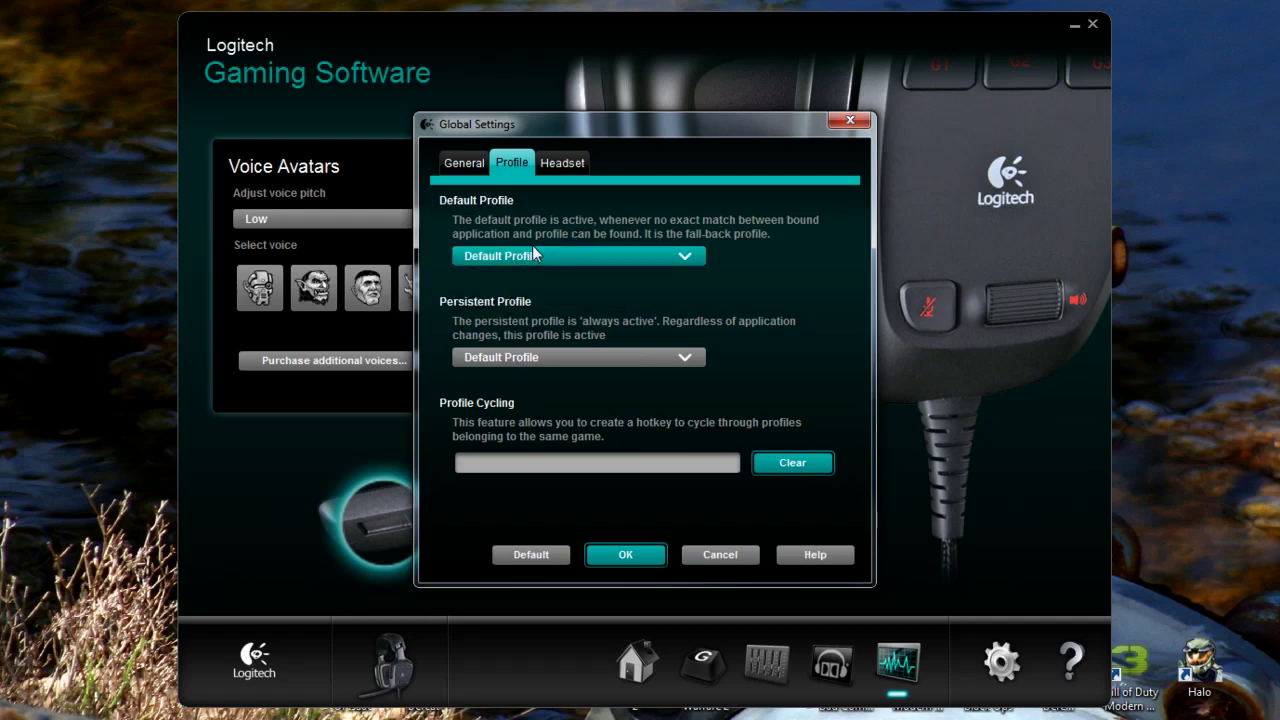
{"action": "left_click", "coordinate": [532, 255]}
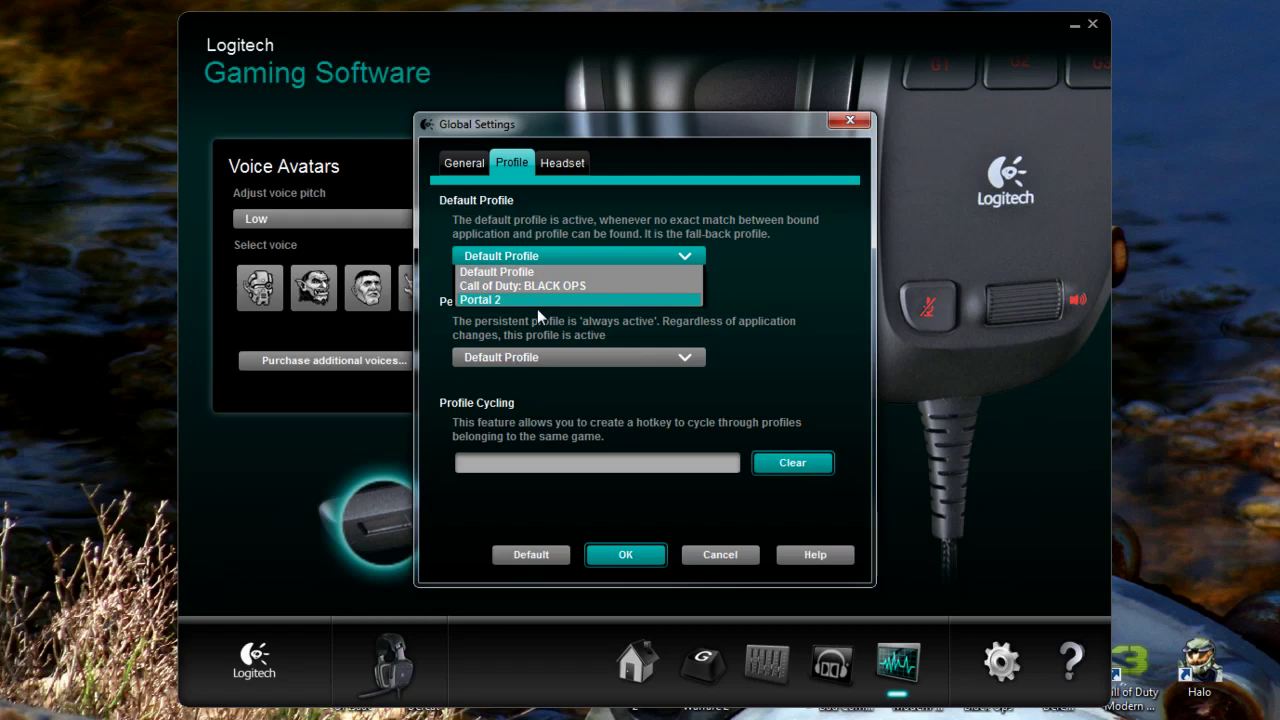
{"action": "left_click", "coordinate": [803, 313]}
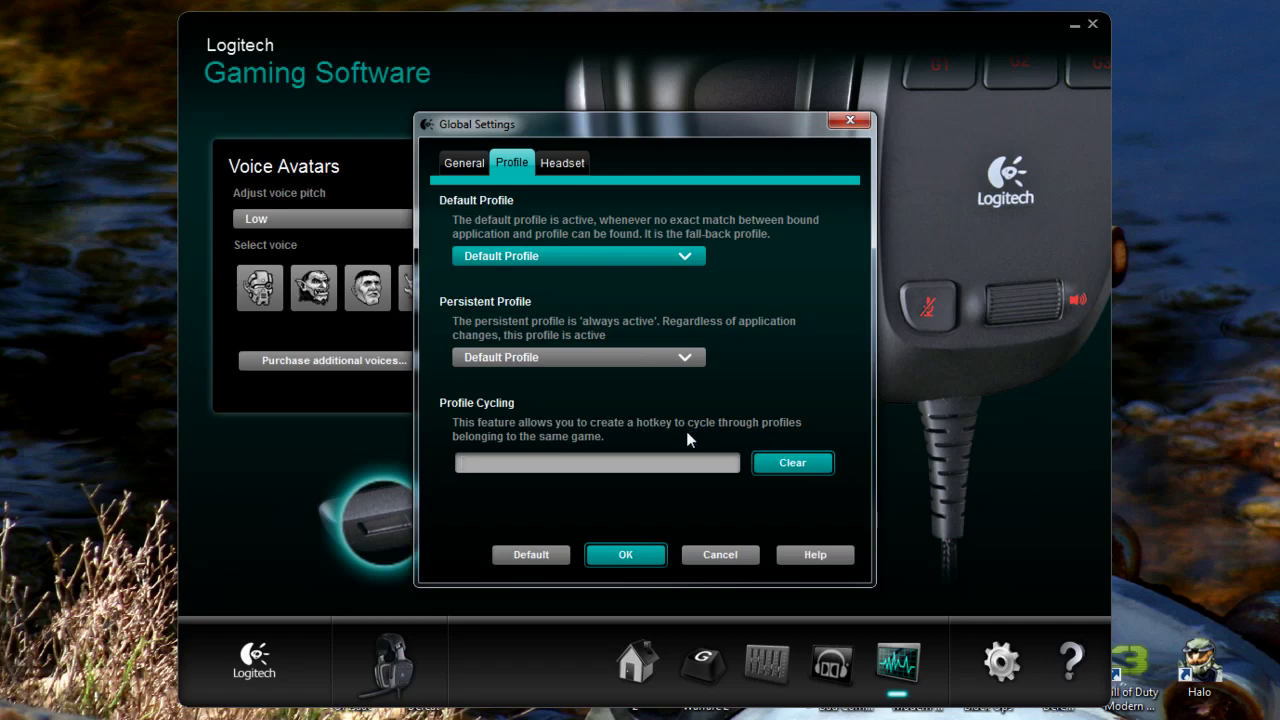
{"action": "left_click", "coordinate": [556, 168]}
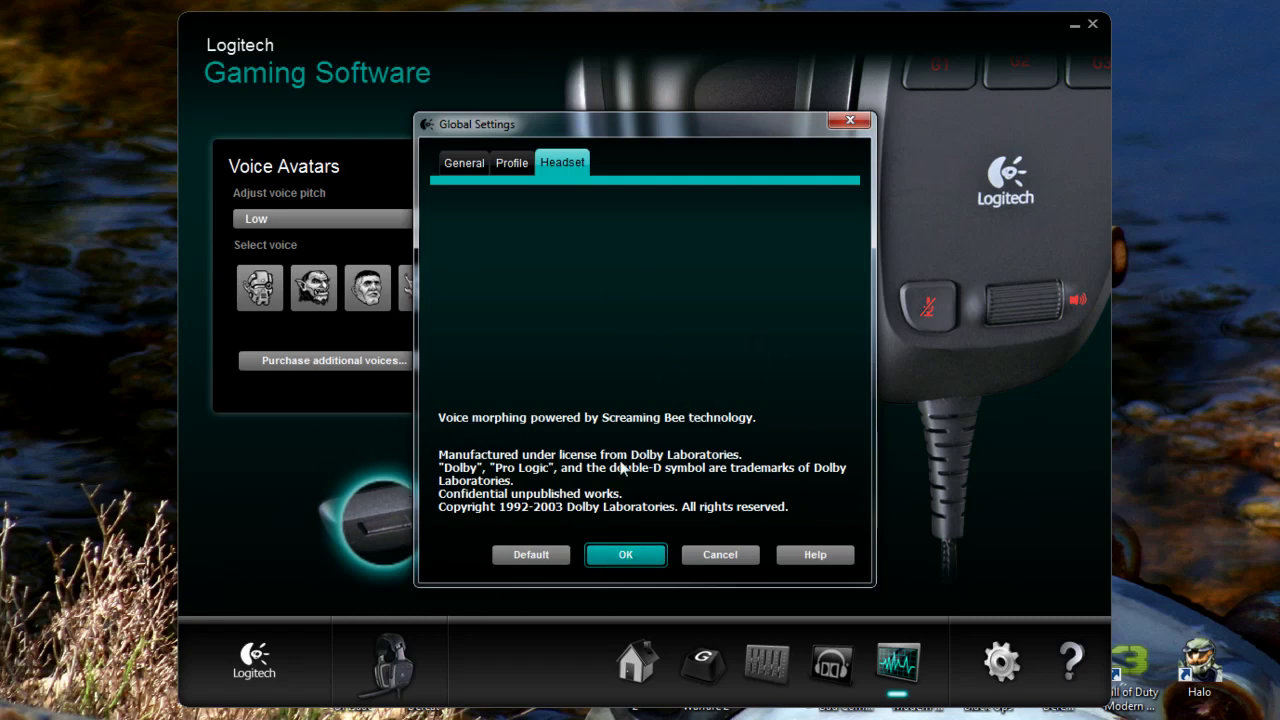
{"action": "left_click", "coordinate": [630, 555]}
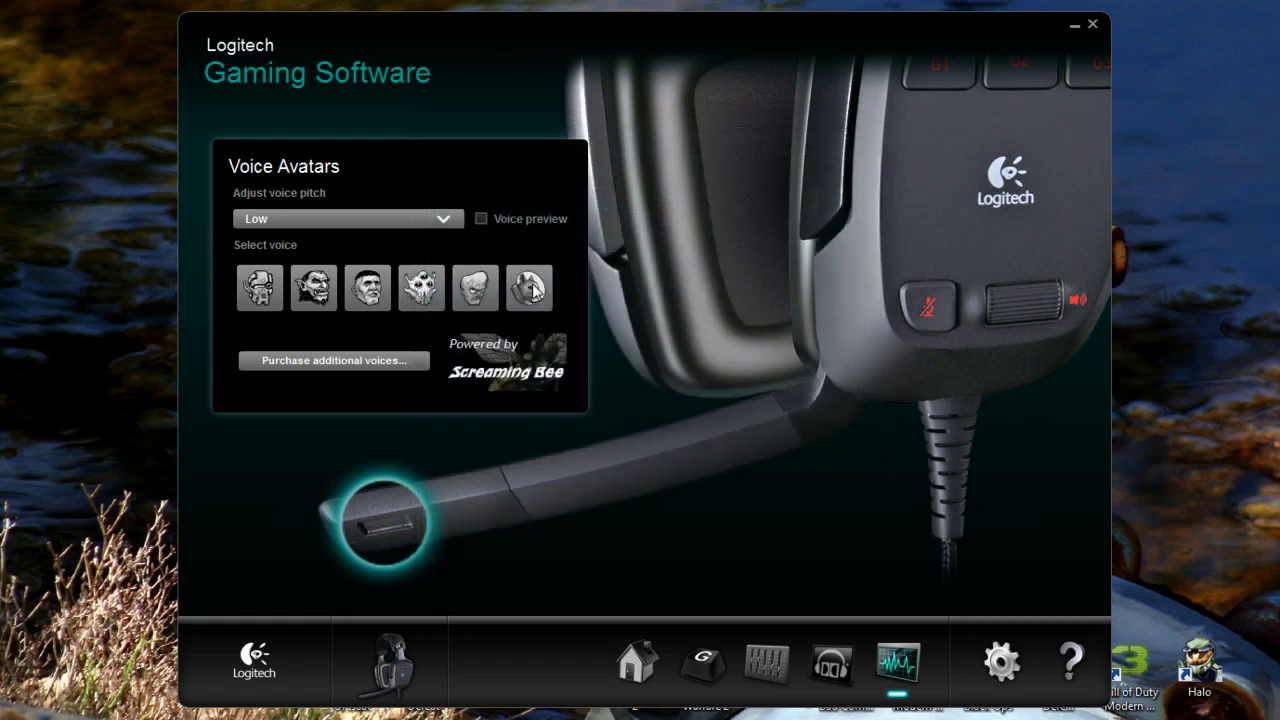
Open G3's Text Block command in the Command Editor and rename it Hello
{"action": "left_click", "coordinate": [648, 677]}
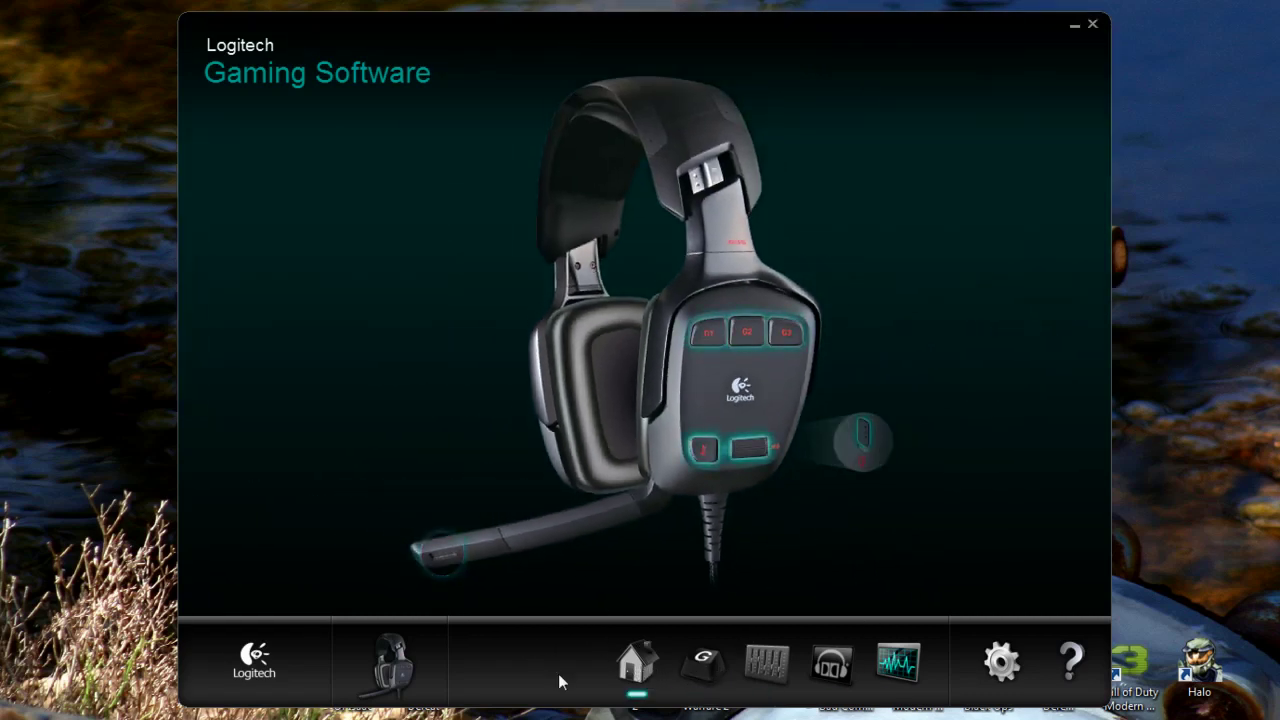
{"action": "left_click", "coordinate": [689, 678]}
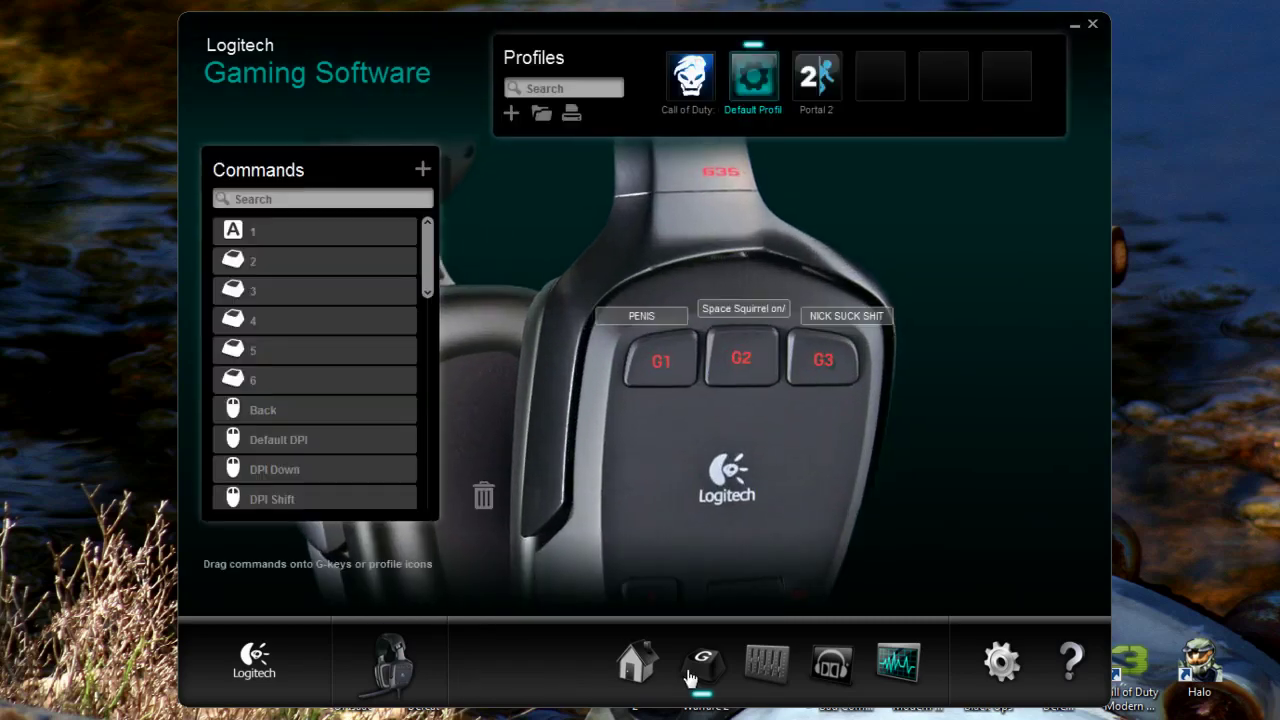
{"action": "double_click", "coordinate": [863, 318]}
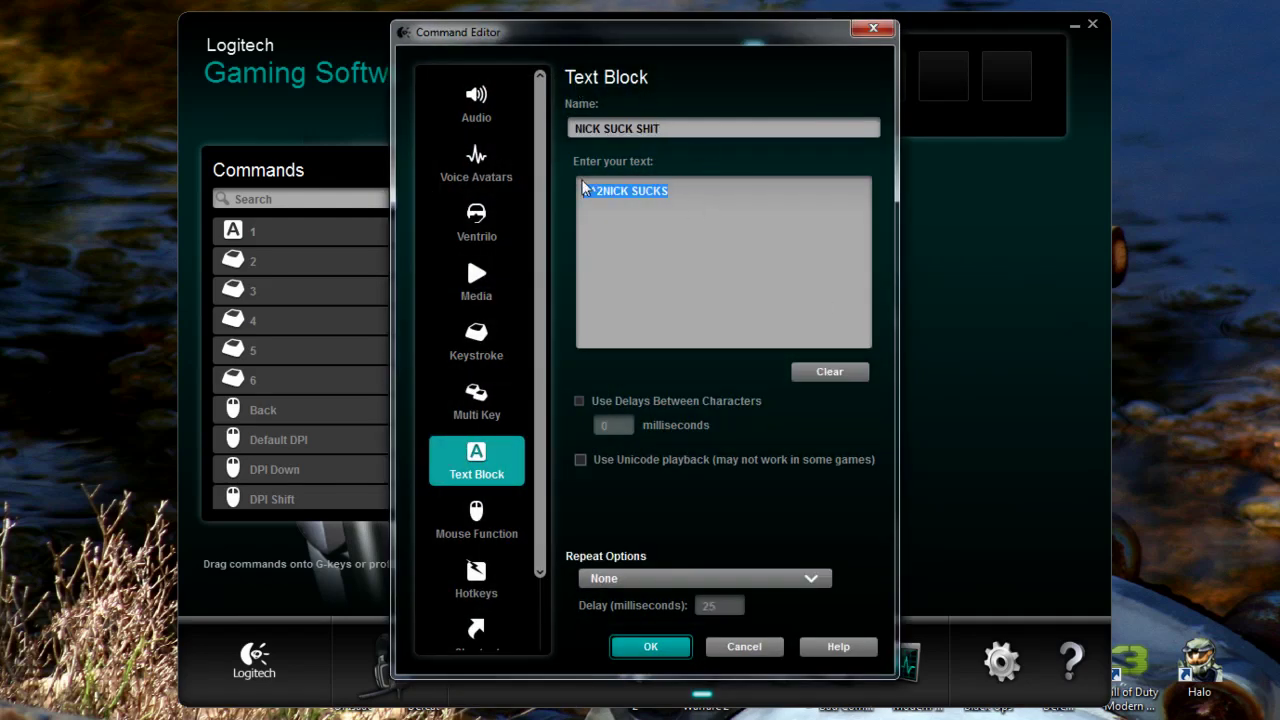
{"action": "left_click", "coordinate": [690, 128]}
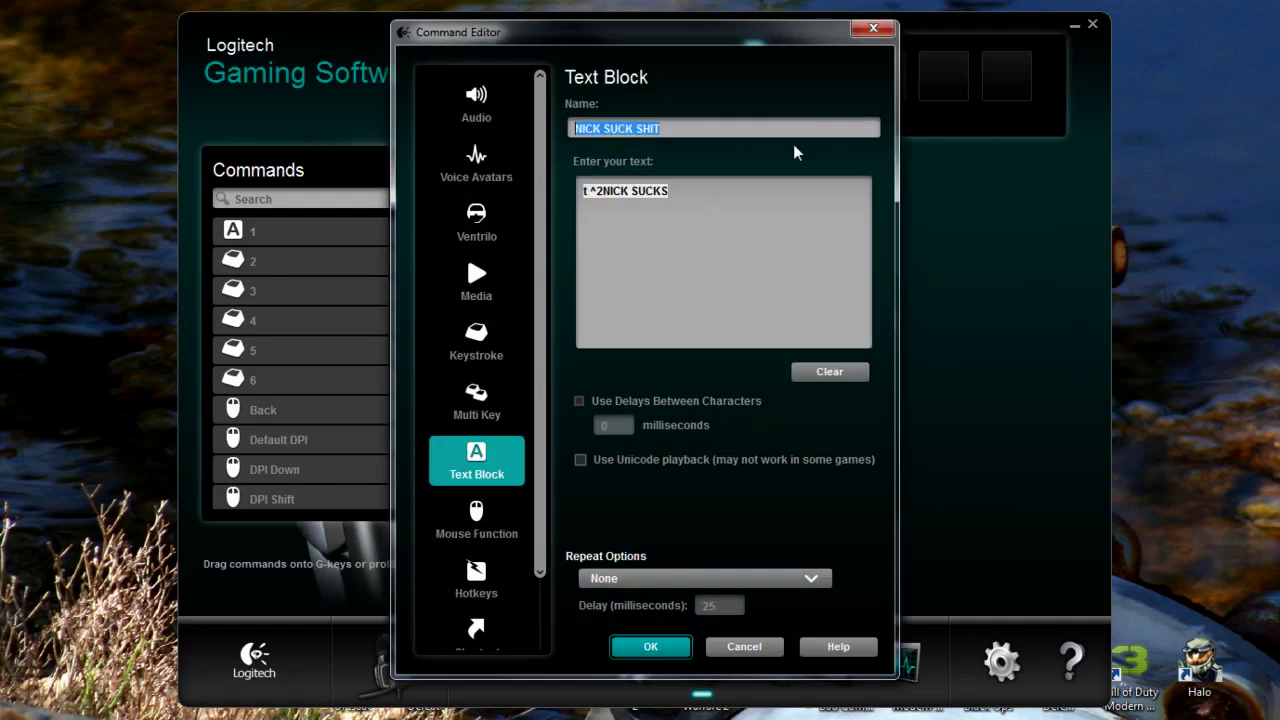
{"action": "type", "text": "Hello"}
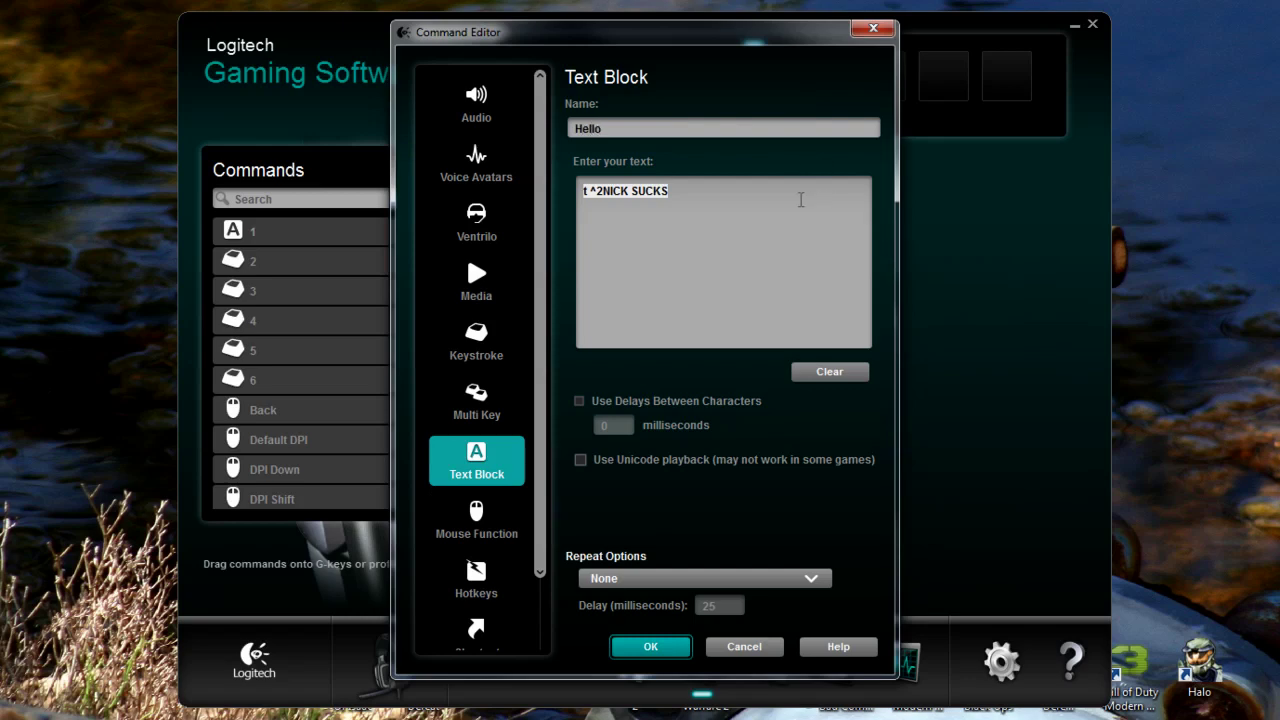
Replace the command's text with two lines reading thello, using copy and paste
{"action": "left_click", "coordinate": [777, 199]}
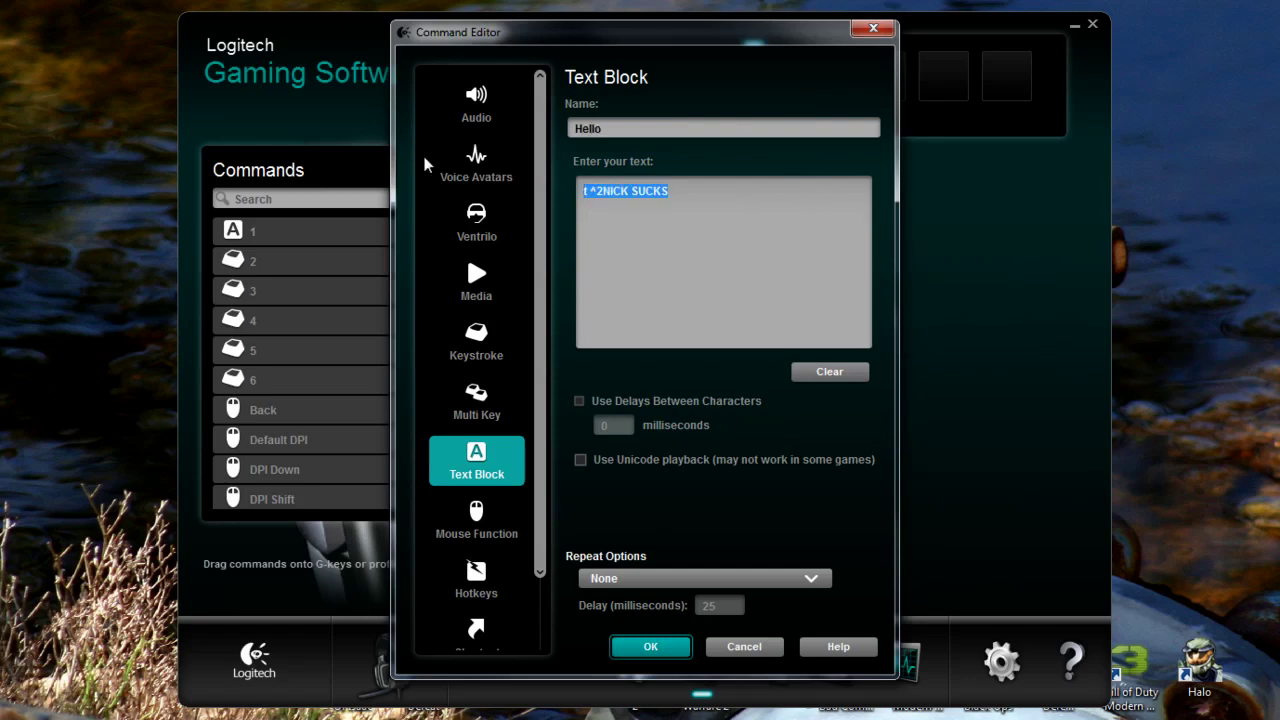
{"action": "key", "text": "BackSpace"}
{"action": "type", "text": "thello"}
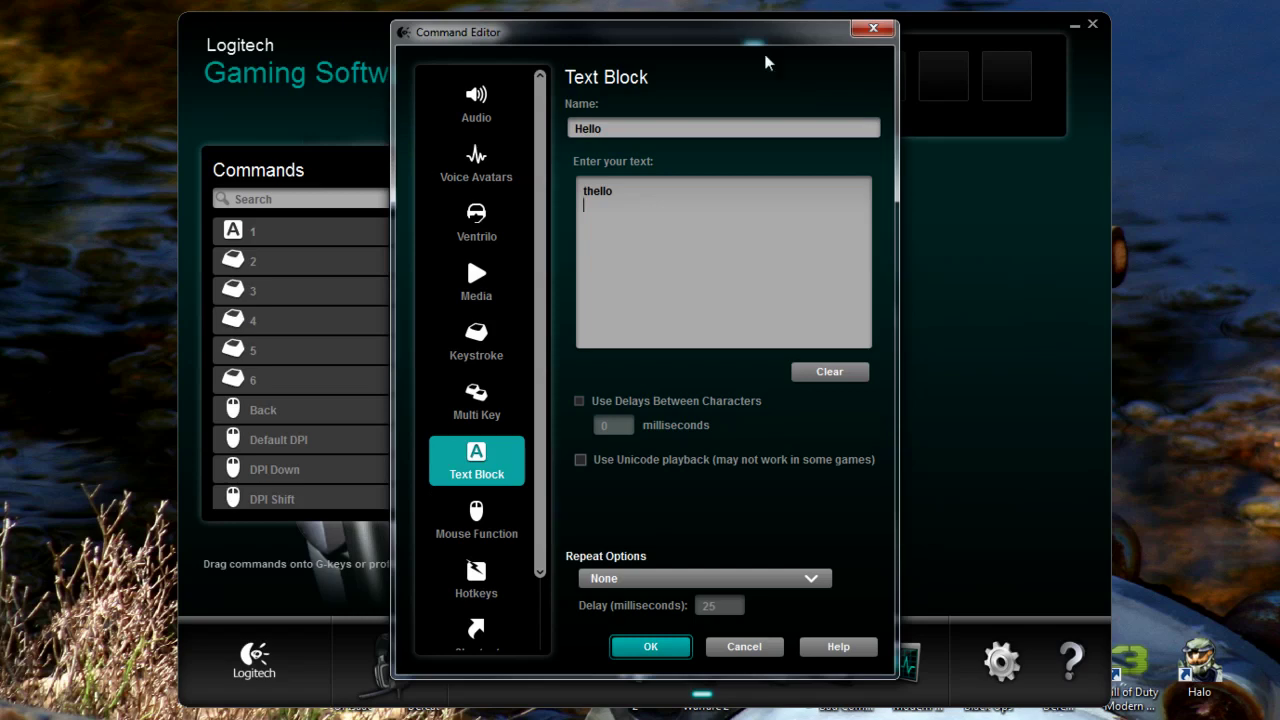
{"action": "left_click_drag", "start_coordinate": [645, 203], "coordinate": [530, 190]}
{"action": "key", "text": "ctrl+c"}
{"action": "left_click", "coordinate": [672, 210]}
{"action": "key", "text": "Return"}
{"action": "key", "text": "ctrl+v"}
{"action": "key", "text": "ctrl+v"}
{"action": "key", "text": "ctrl+v"}
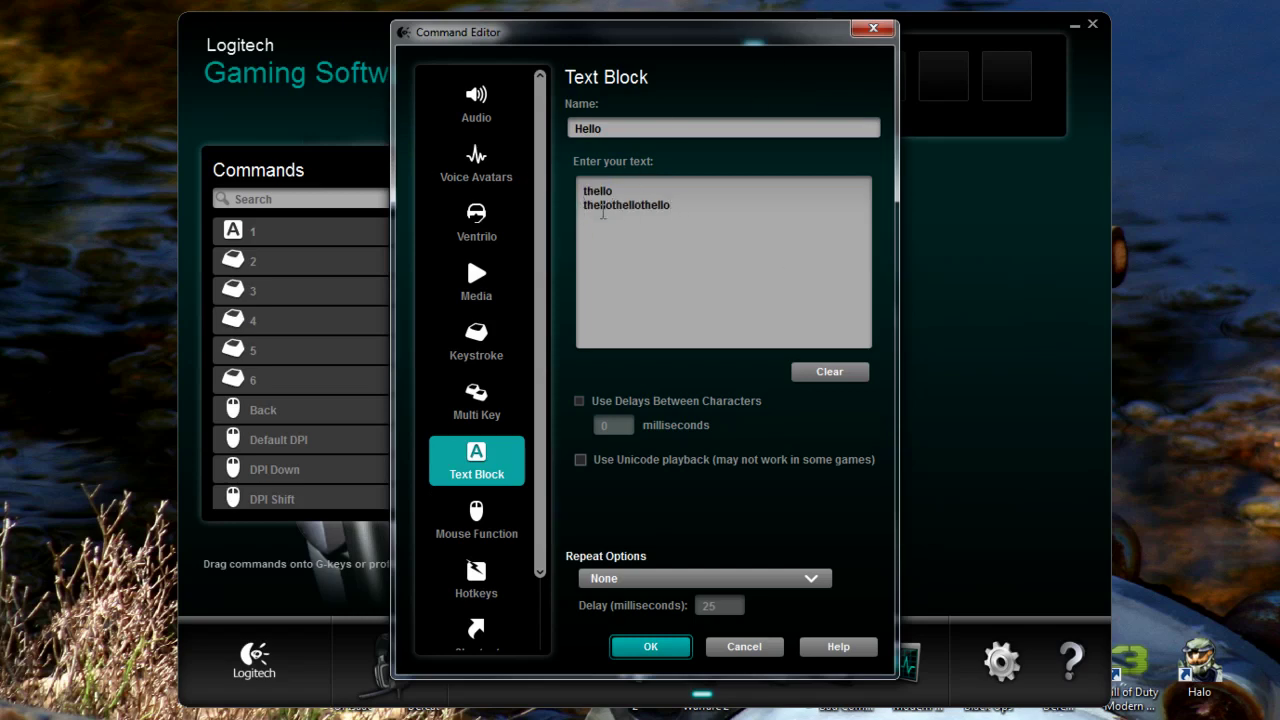
{"action": "left_click_drag", "start_coordinate": [604, 205], "coordinate": [656, 202]}
{"action": "key", "text": "BackSpace"}
{"action": "key", "text": "BackSpace"}
{"action": "type", "text": "0"}
Toggle 'Use Delays Between Characters' several times, leaving it unchecked for Hello
{"action": "left_click", "coordinate": [579, 401]}
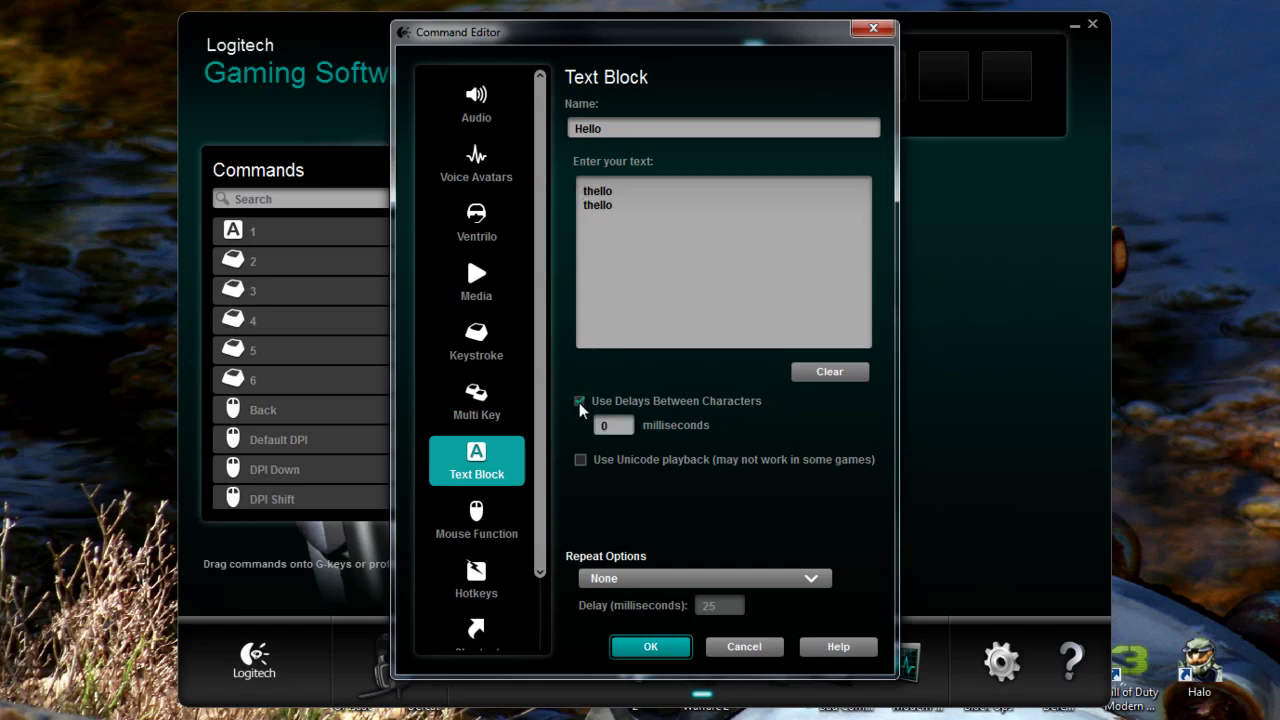
{"action": "left_click", "coordinate": [580, 402]}
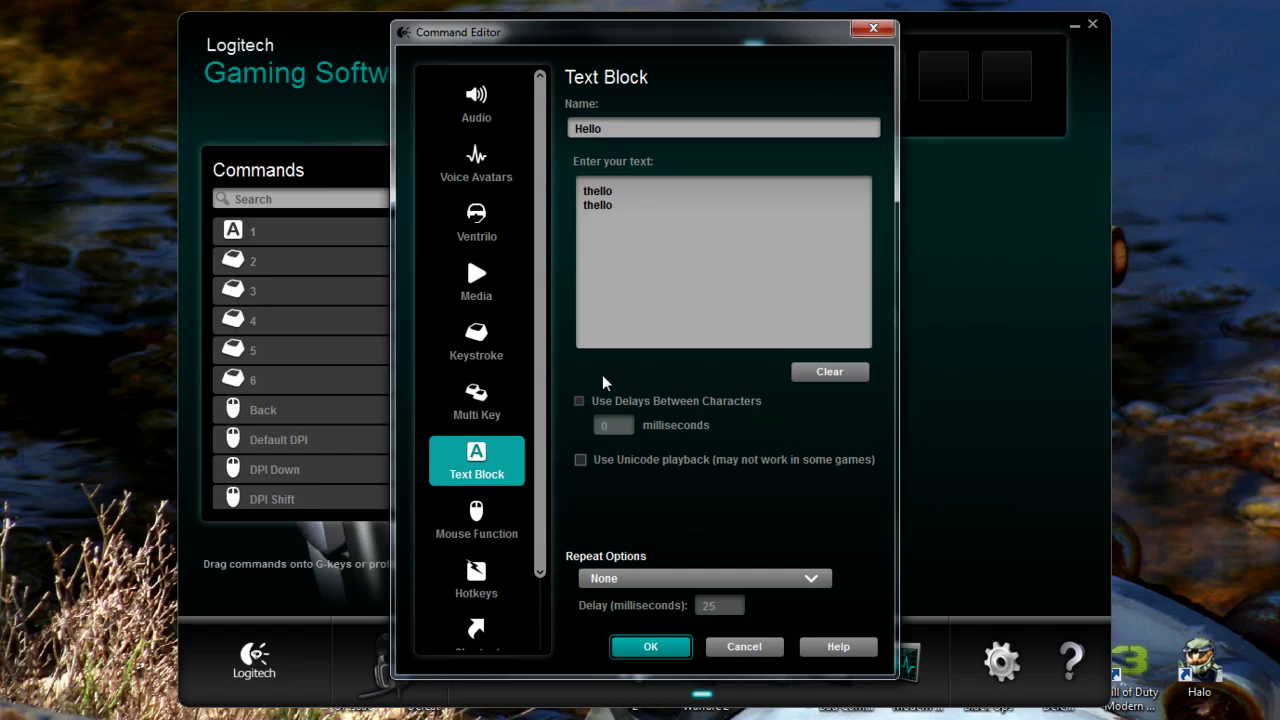
{"action": "left_click", "coordinate": [580, 401]}
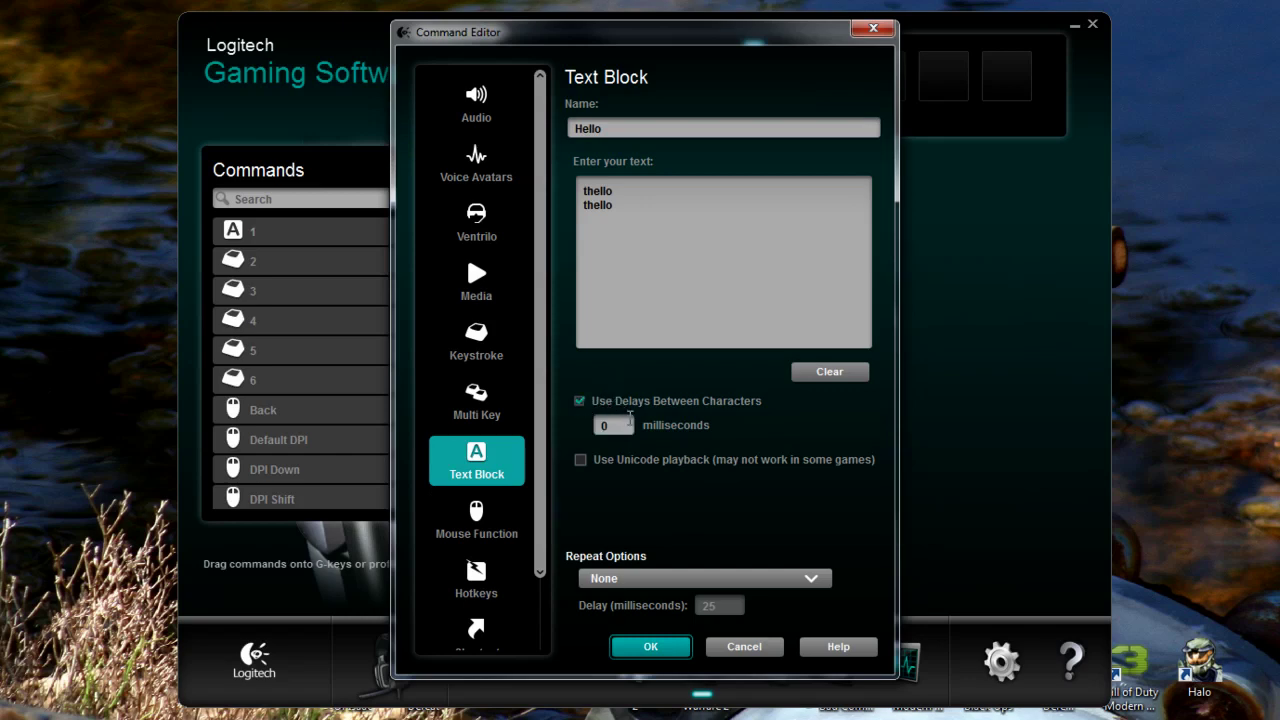
{"action": "left_click", "coordinate": [579, 402]}
Browse the Audio, Voice Avatars, Ventrilo and Media command pages, ending on Hello's Keystroke page
{"action": "left_click", "coordinate": [484, 110]}
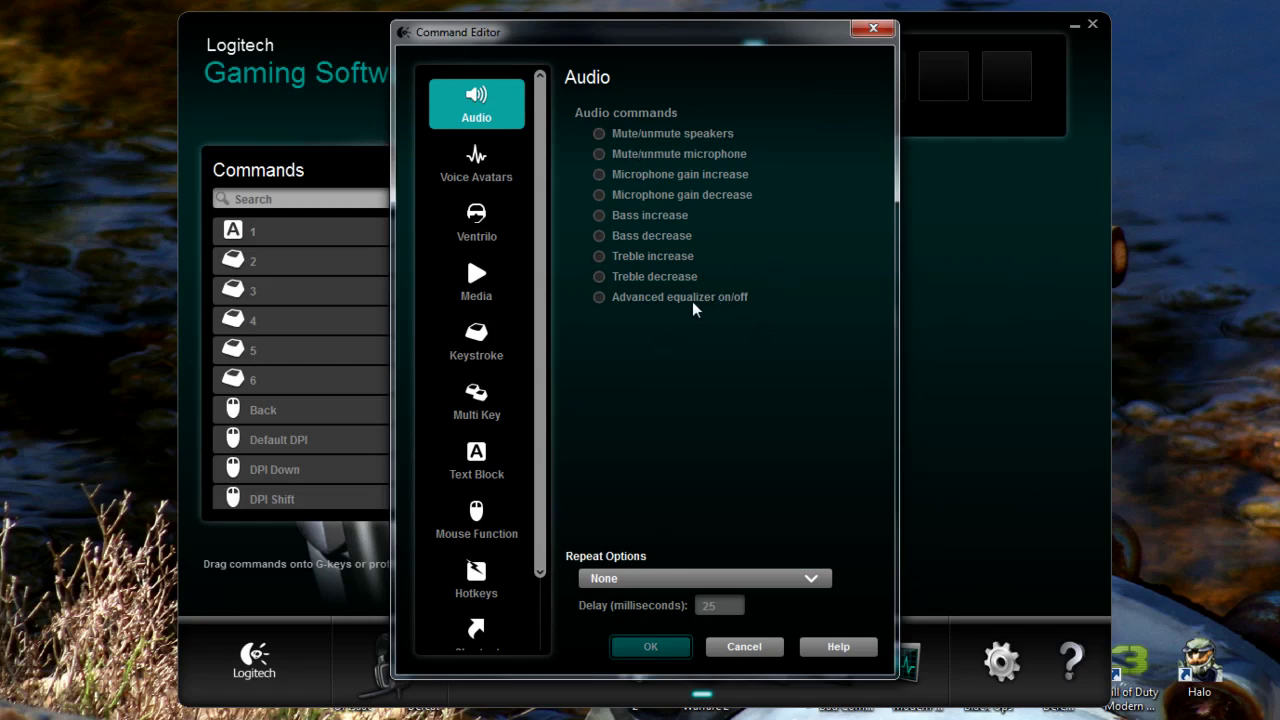
{"action": "left_click", "coordinate": [477, 165]}
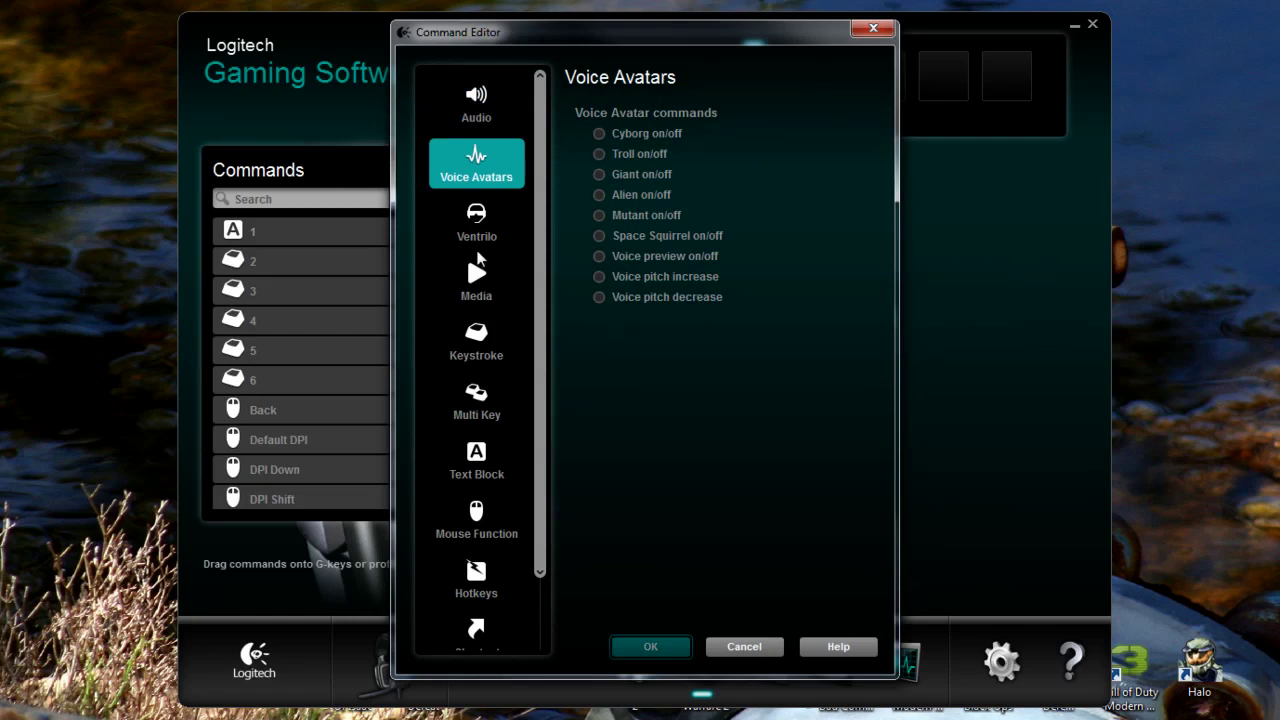
{"action": "left_click", "coordinate": [483, 238]}
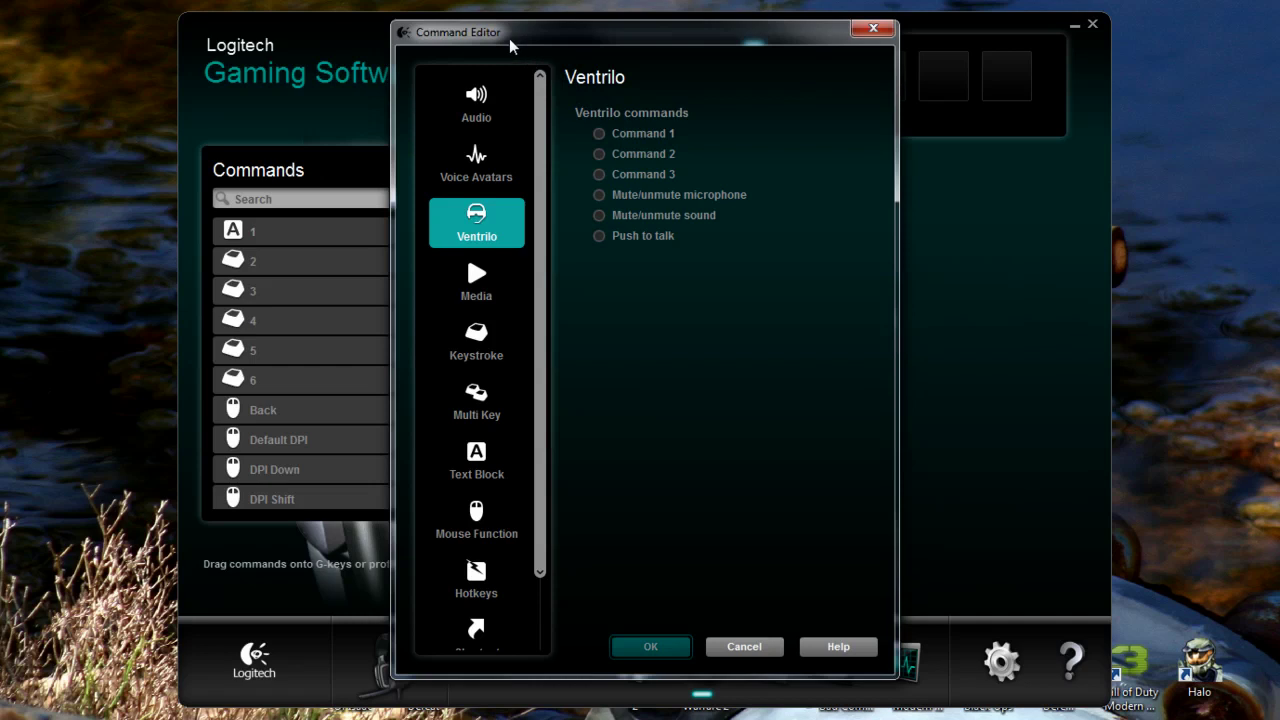
{"action": "left_click", "coordinate": [488, 308]}
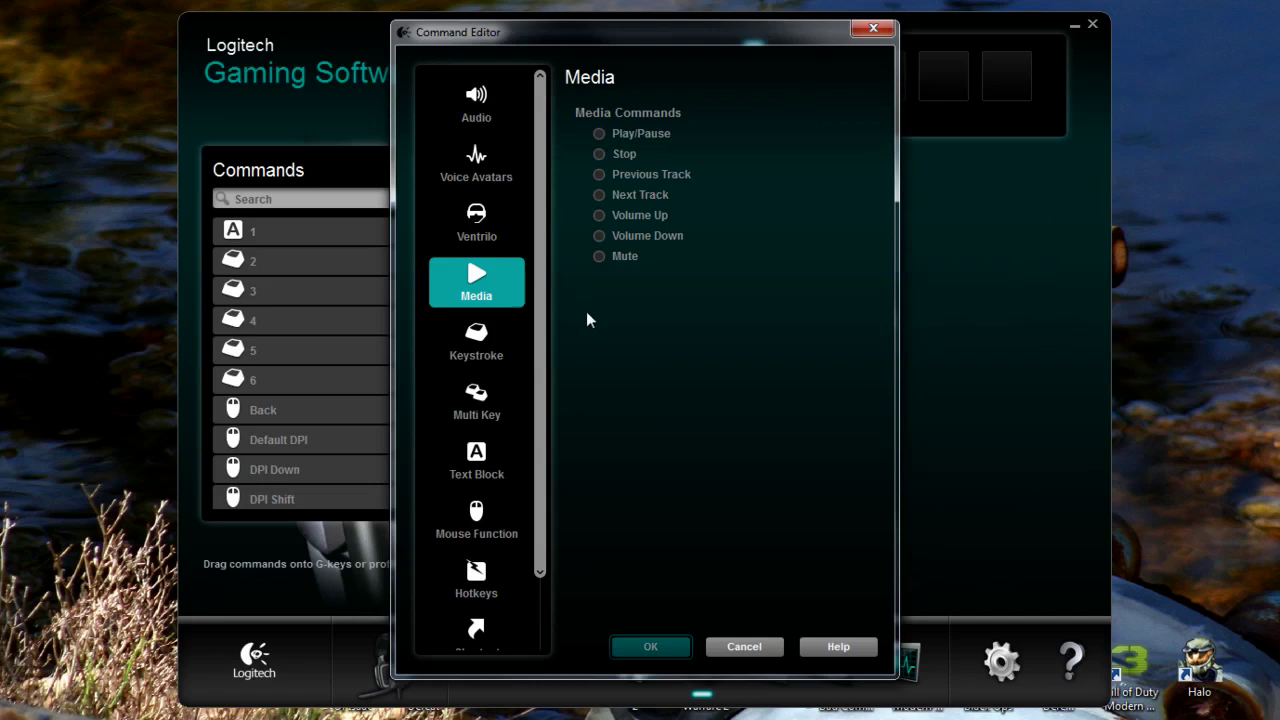
{"action": "left_click", "coordinate": [477, 342]}
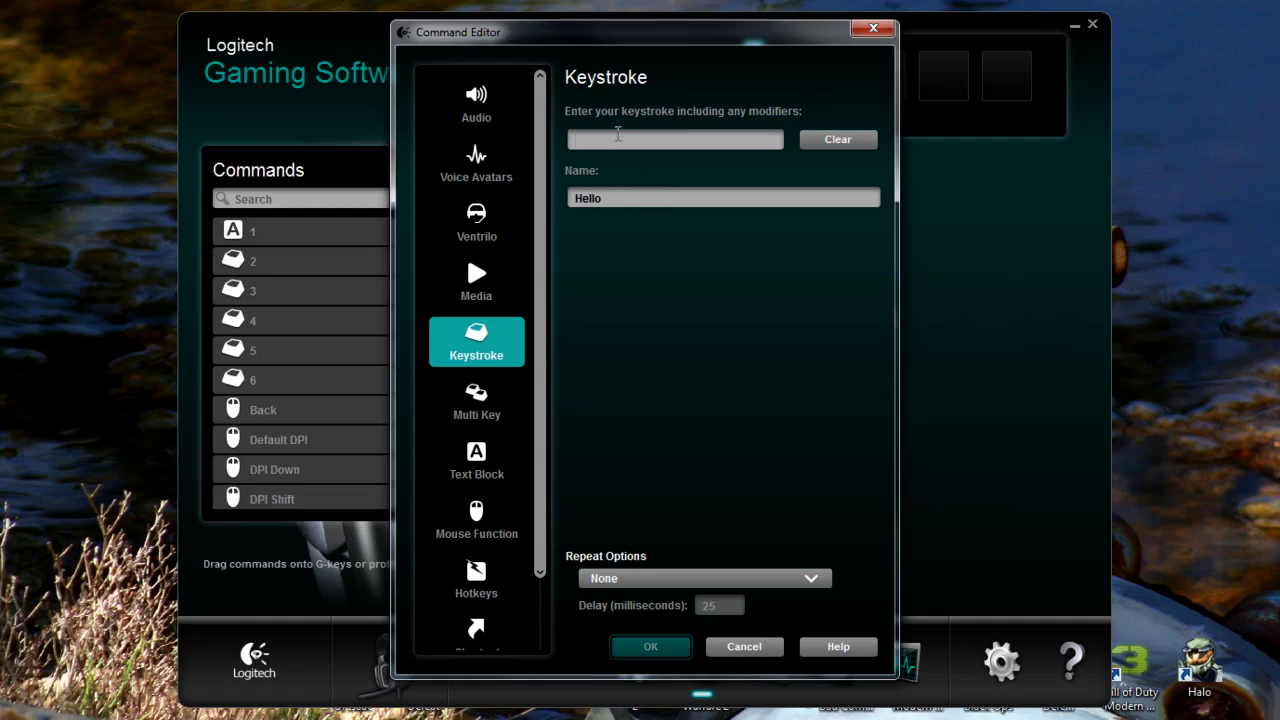
Record Ctrl+Shift in the keystroke field, view Multi Key, and briefly open and close Explorer
{"action": "left_click", "coordinate": [618, 139]}
{"action": "key", "text": "ctrl+shift"}
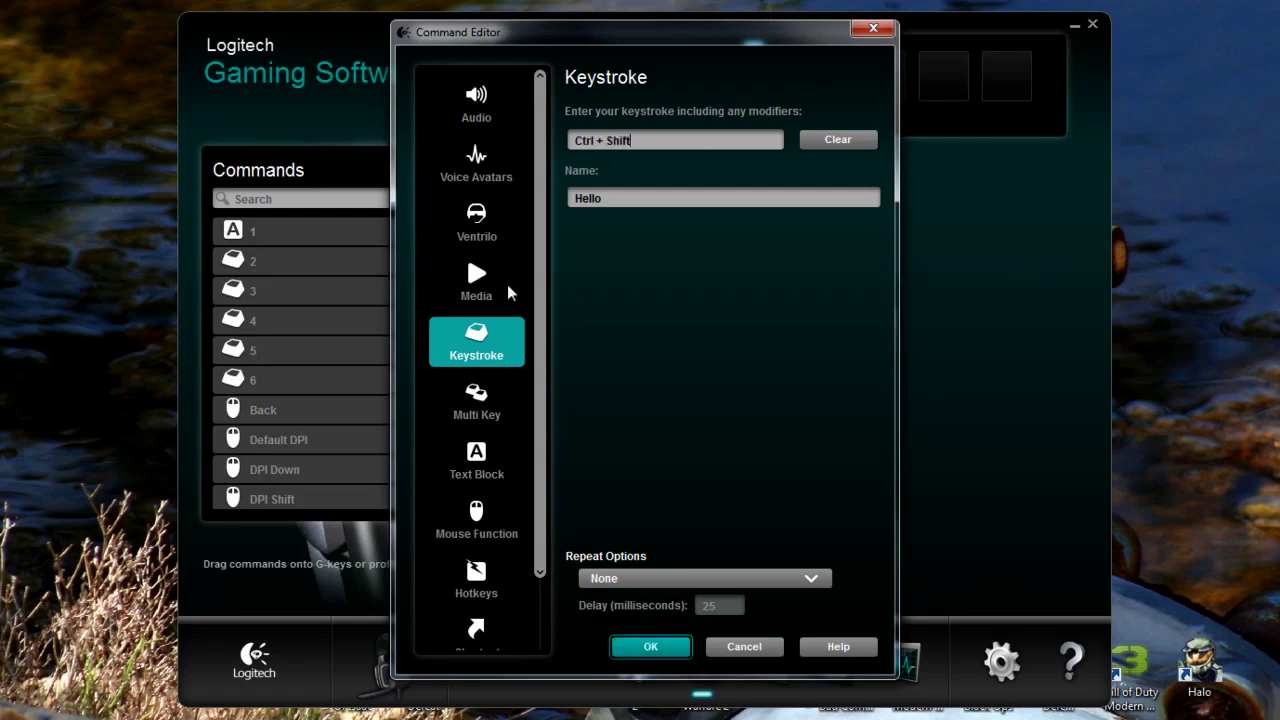
{"action": "left_click", "coordinate": [479, 420]}
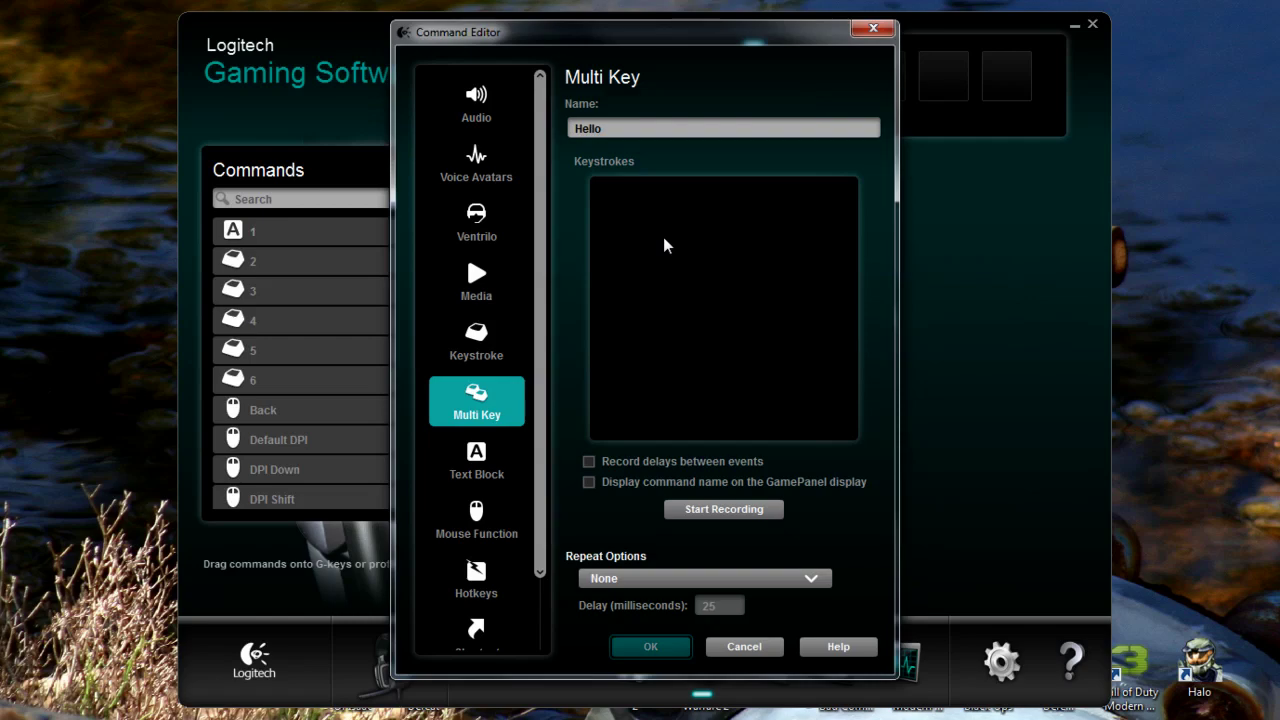
{"action": "key", "text": "super+e"}
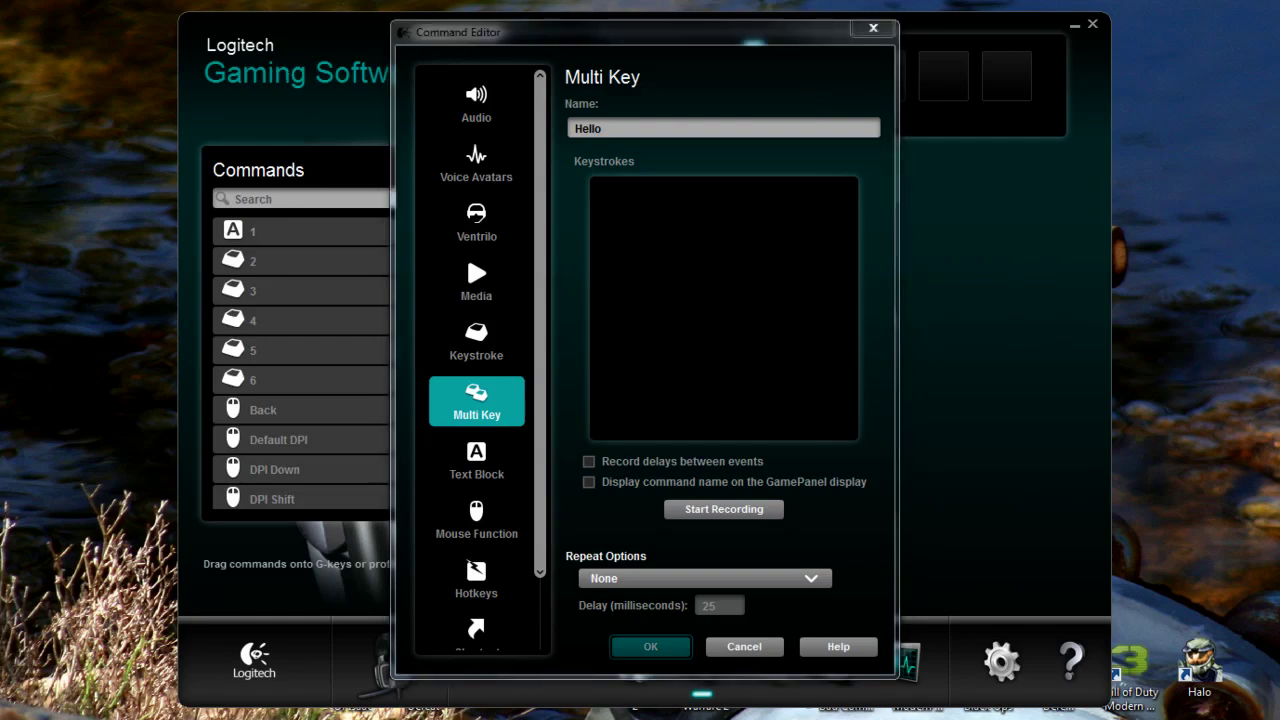
{"action": "key", "text": "alt+F4"}
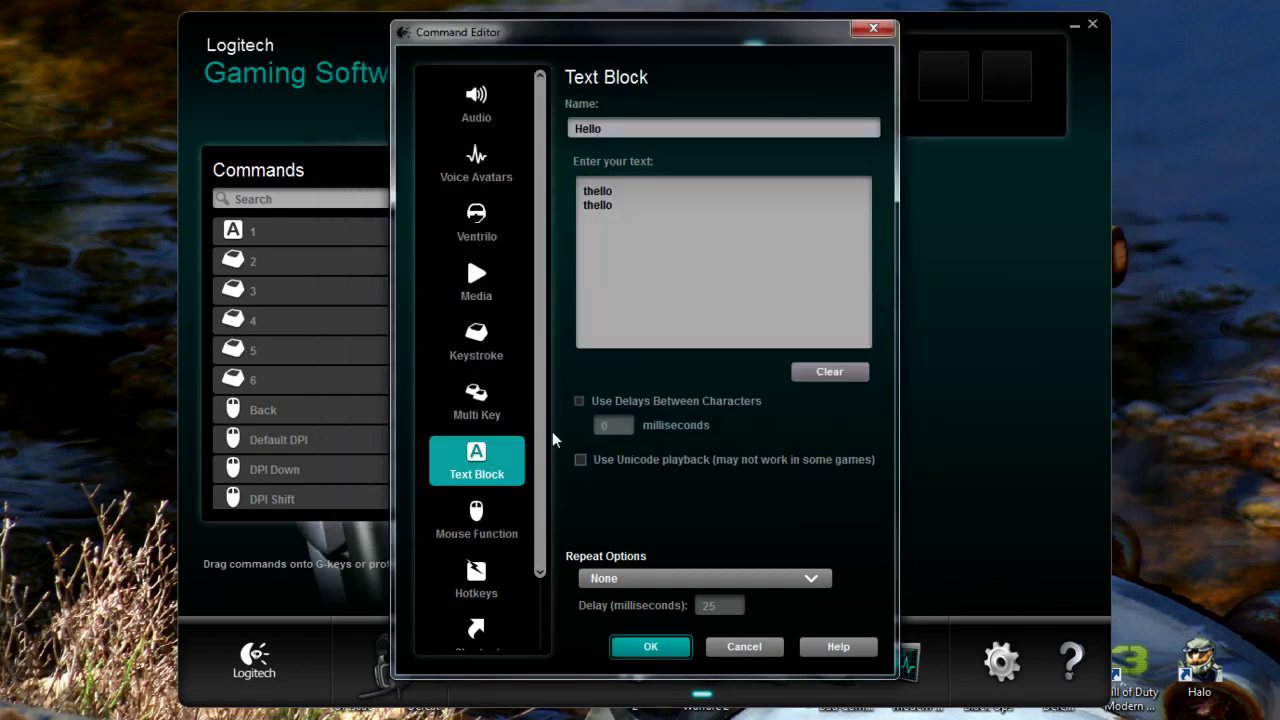
Preview Text Block, Mouse Function, Hotkeys, Shortcut and Function, then cancel the Command Editor
{"action": "left_click", "coordinate": [487, 458]}
{"action": "left_click", "coordinate": [492, 524]}
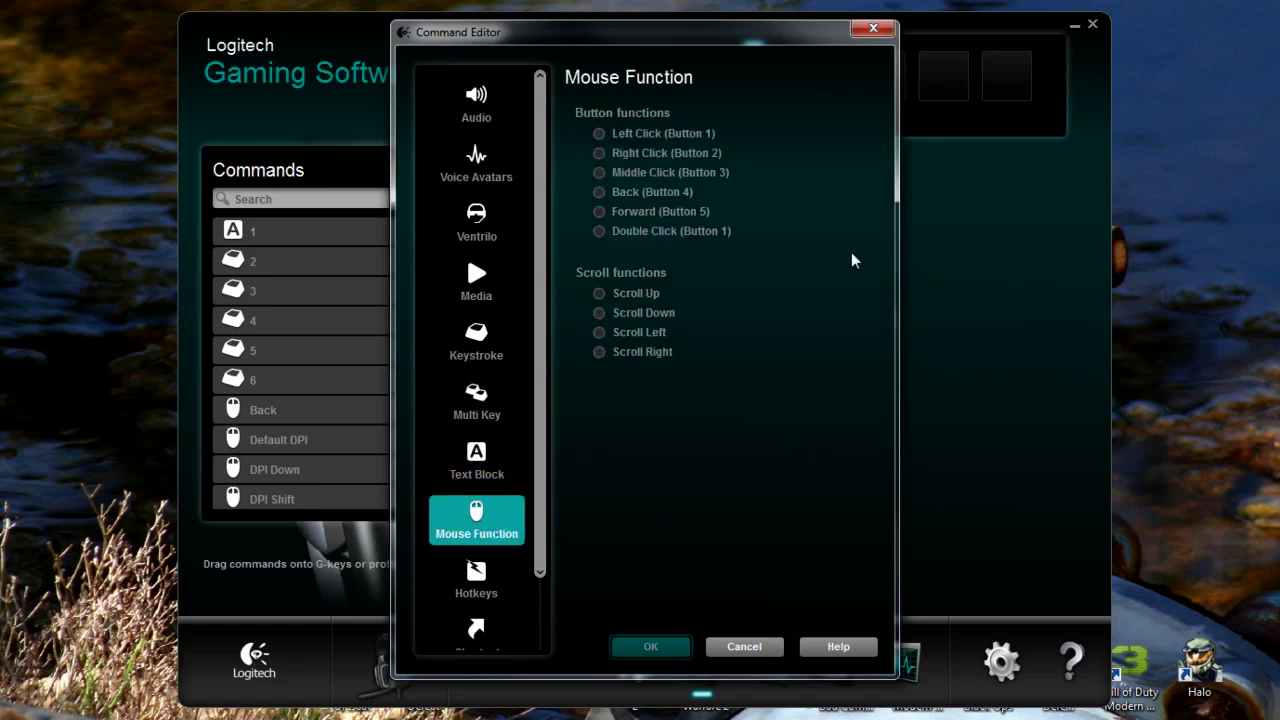
{"action": "scroll", "coordinate": [481, 510], "scroll_direction": "down", "scroll_amount": 3}
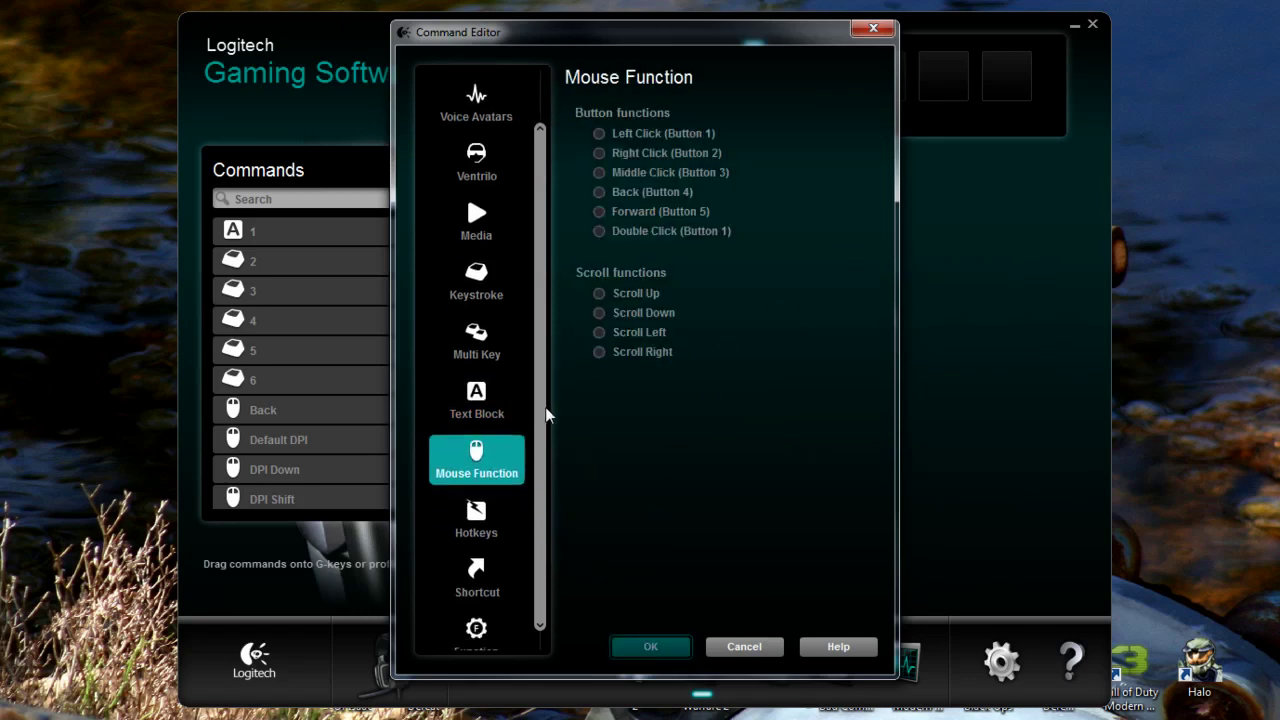
{"action": "left_click", "coordinate": [481, 510]}
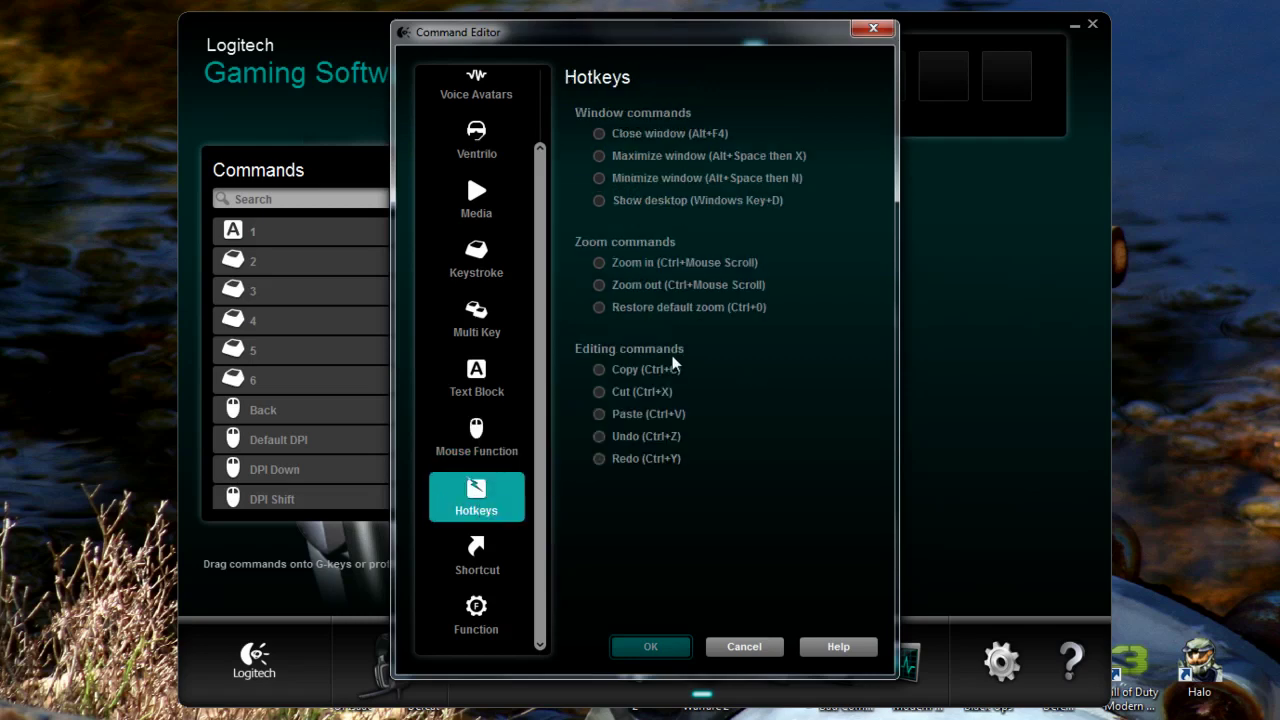
{"action": "left_click", "coordinate": [472, 565]}
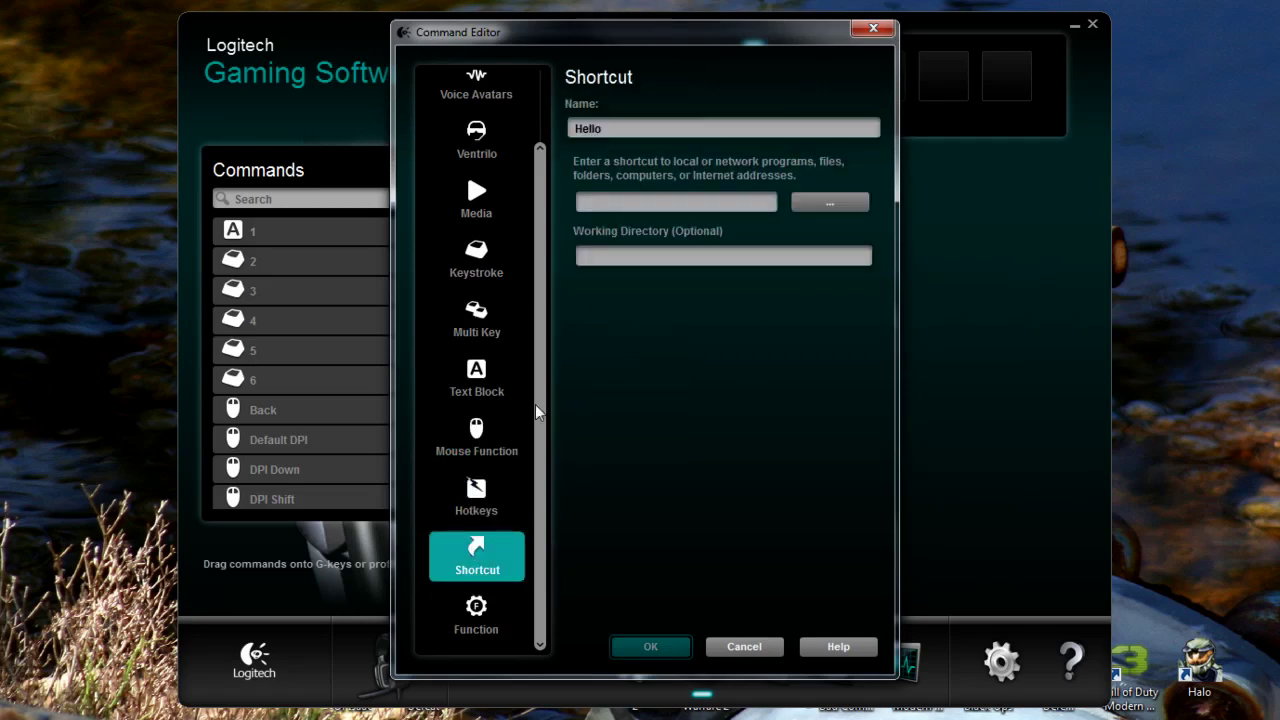
{"action": "left_click", "coordinate": [475, 615]}
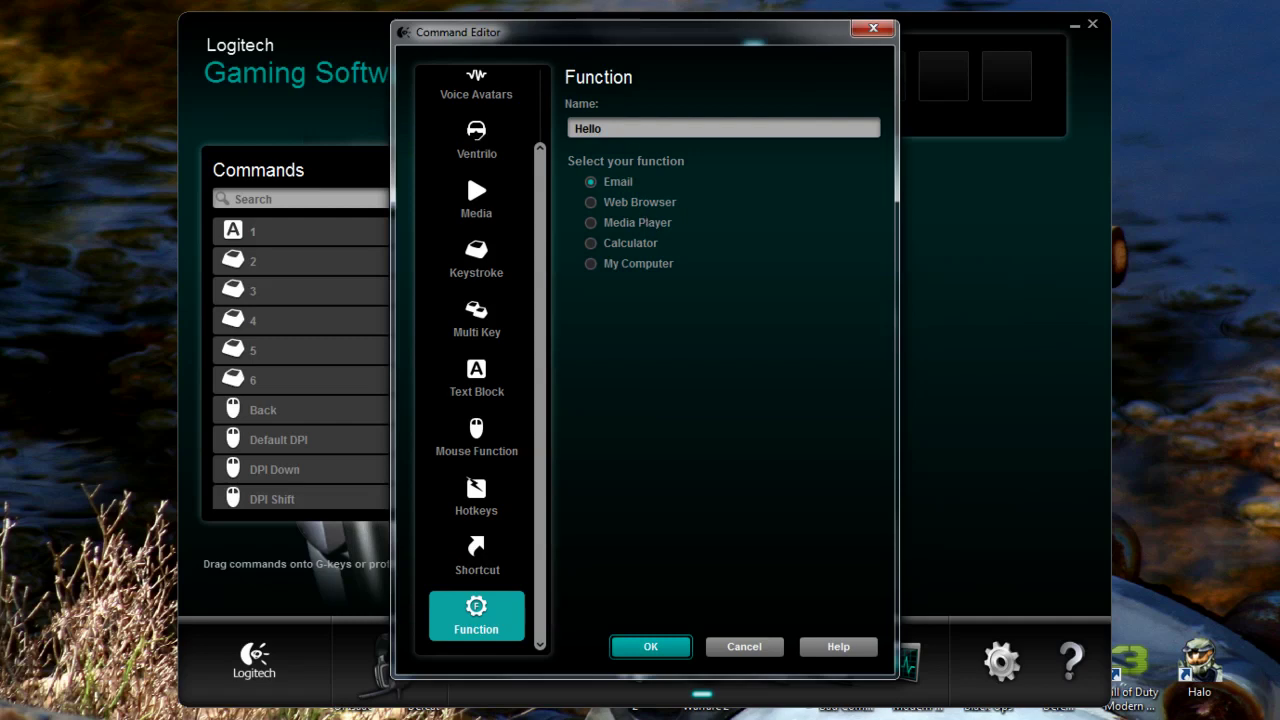
{"action": "left_click", "coordinate": [744, 646]}
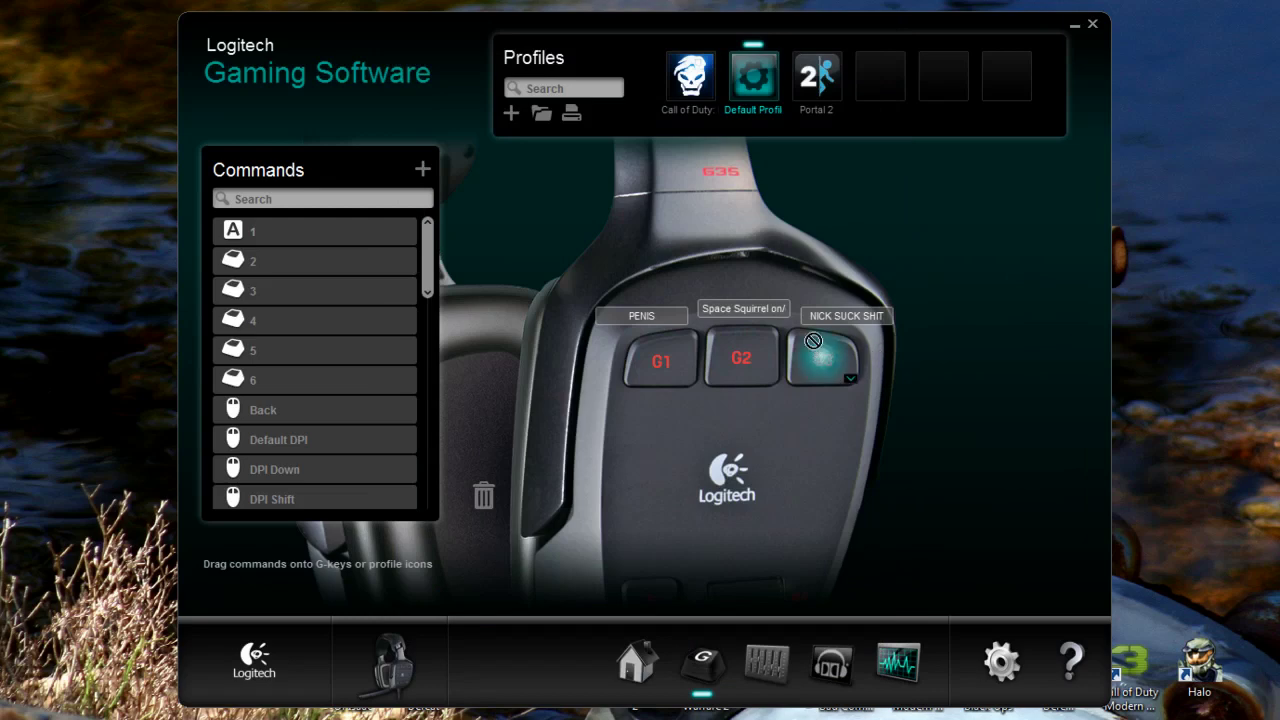
Drag G3's command onto G2 and then back onto G3
{"action": "left_click_drag", "start_coordinate": [818, 348], "coordinate": [854, 301]}
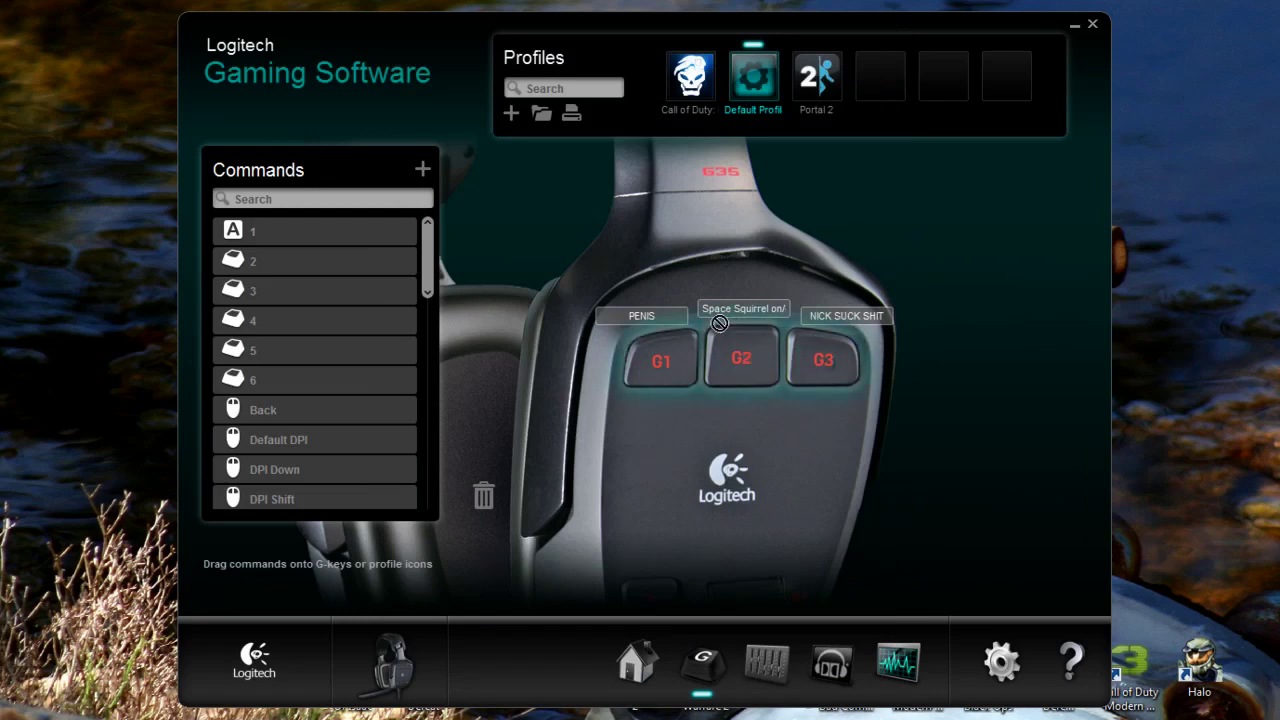
{"action": "left_click_drag", "start_coordinate": [740, 345], "coordinate": [741, 348]}
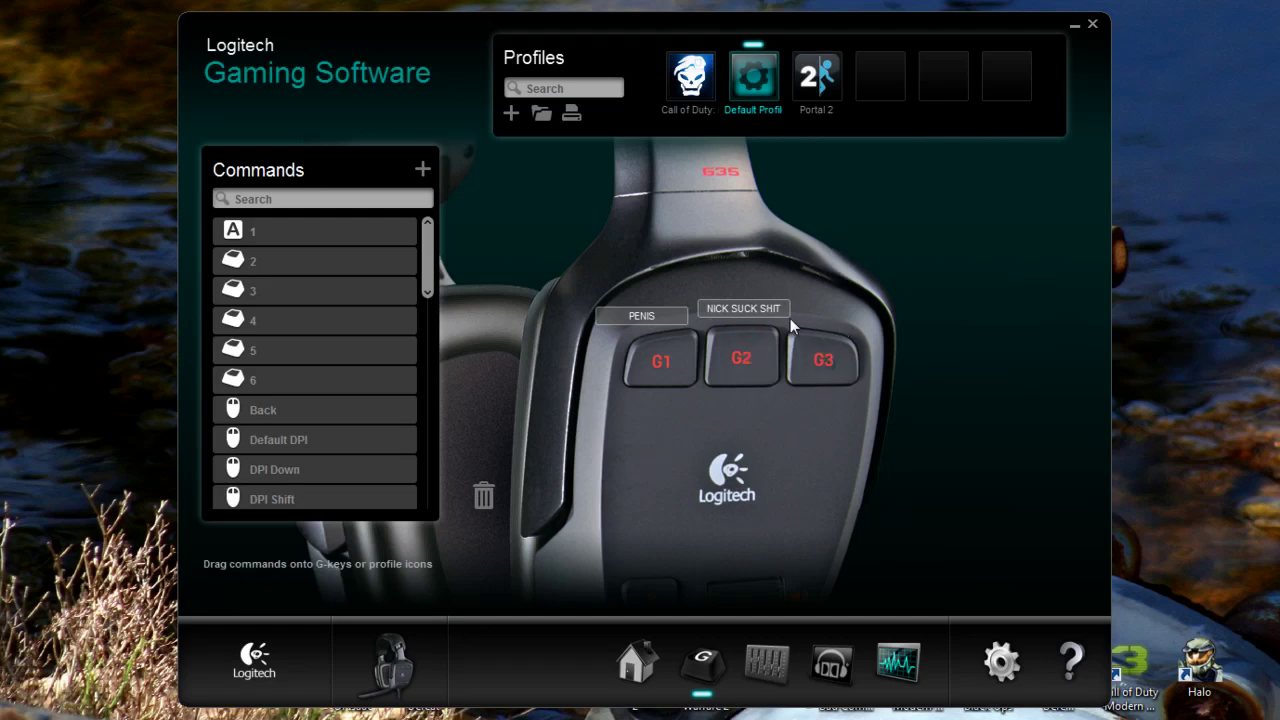
{"action": "left_click_drag", "start_coordinate": [780, 312], "coordinate": [822, 356]}
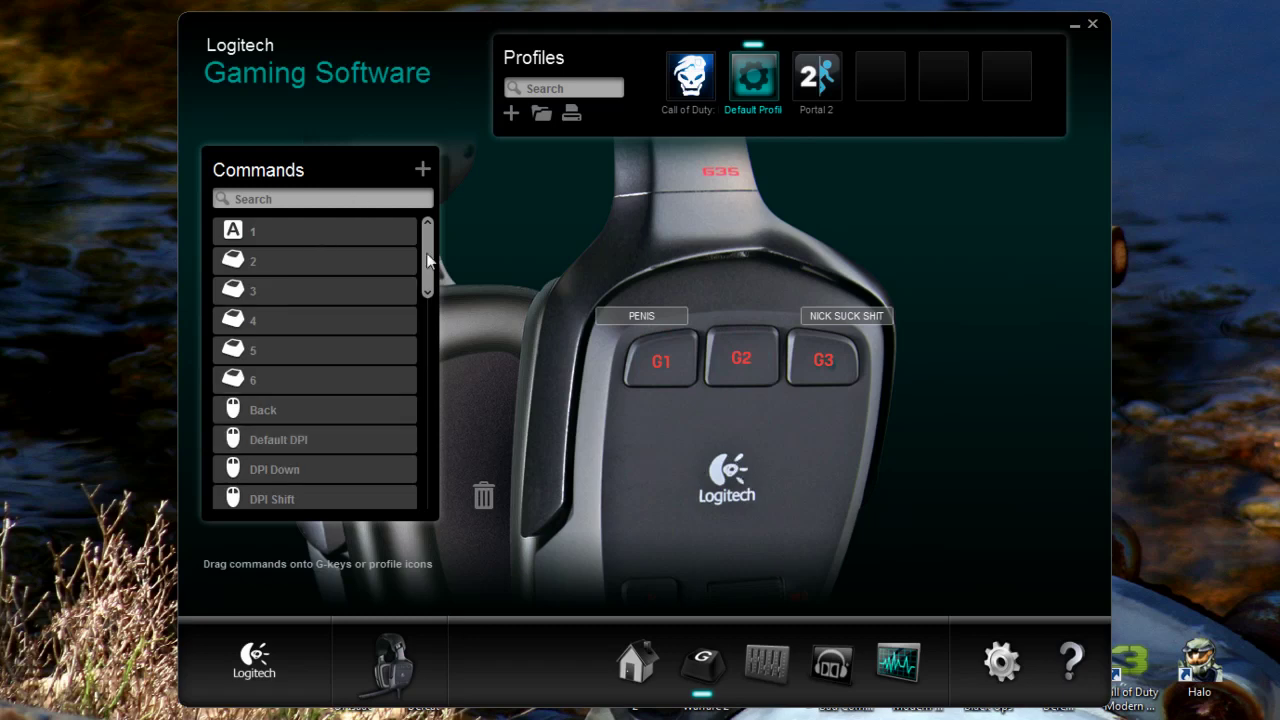
Assign the F2 command to G2, then unassign it so G2 is empty
{"action": "left_click_drag", "start_coordinate": [428, 253], "coordinate": [432, 380]}
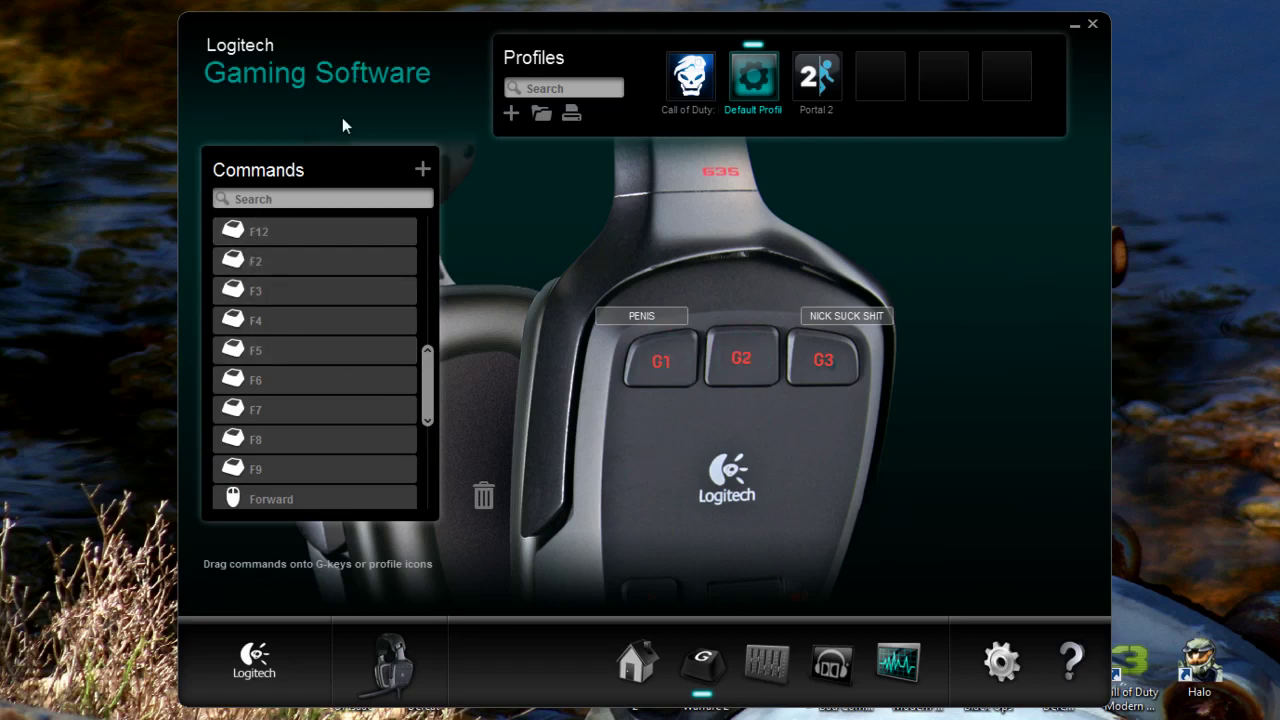
{"action": "left_click_drag", "start_coordinate": [250, 261], "coordinate": [745, 358]}
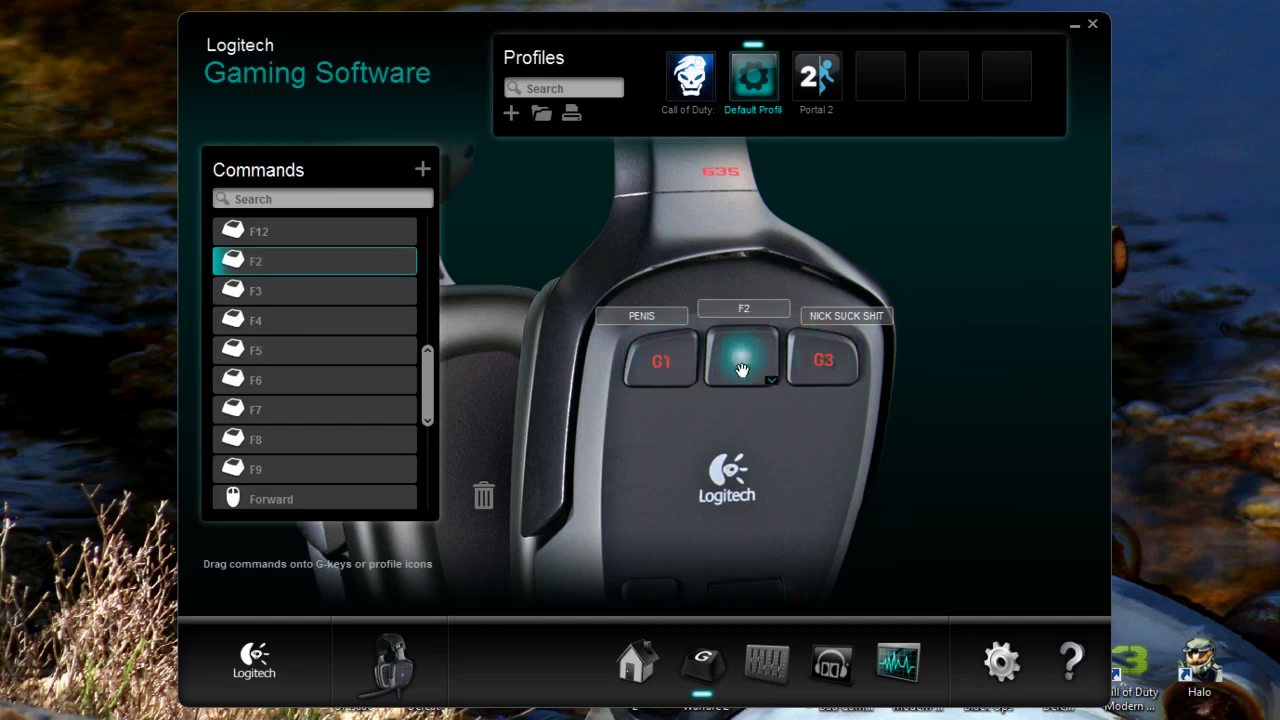
{"action": "left_click", "coordinate": [768, 386]}
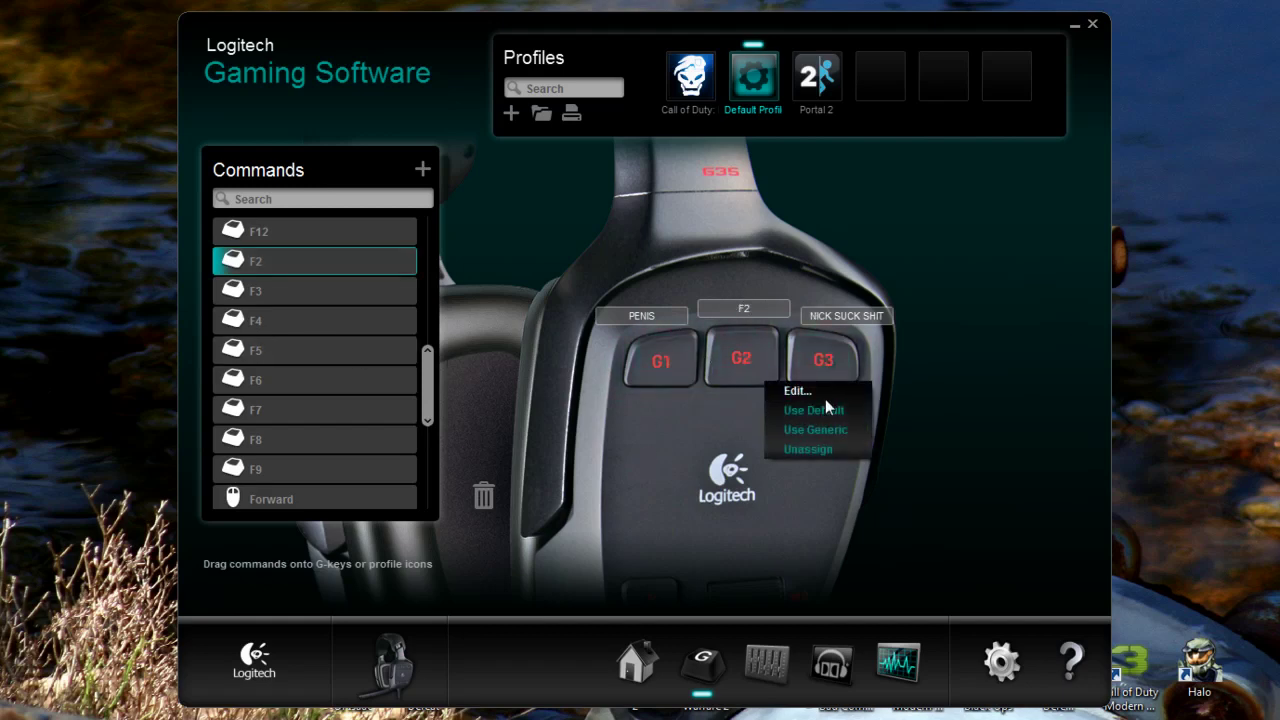
{"action": "left_click", "coordinate": [834, 443]}
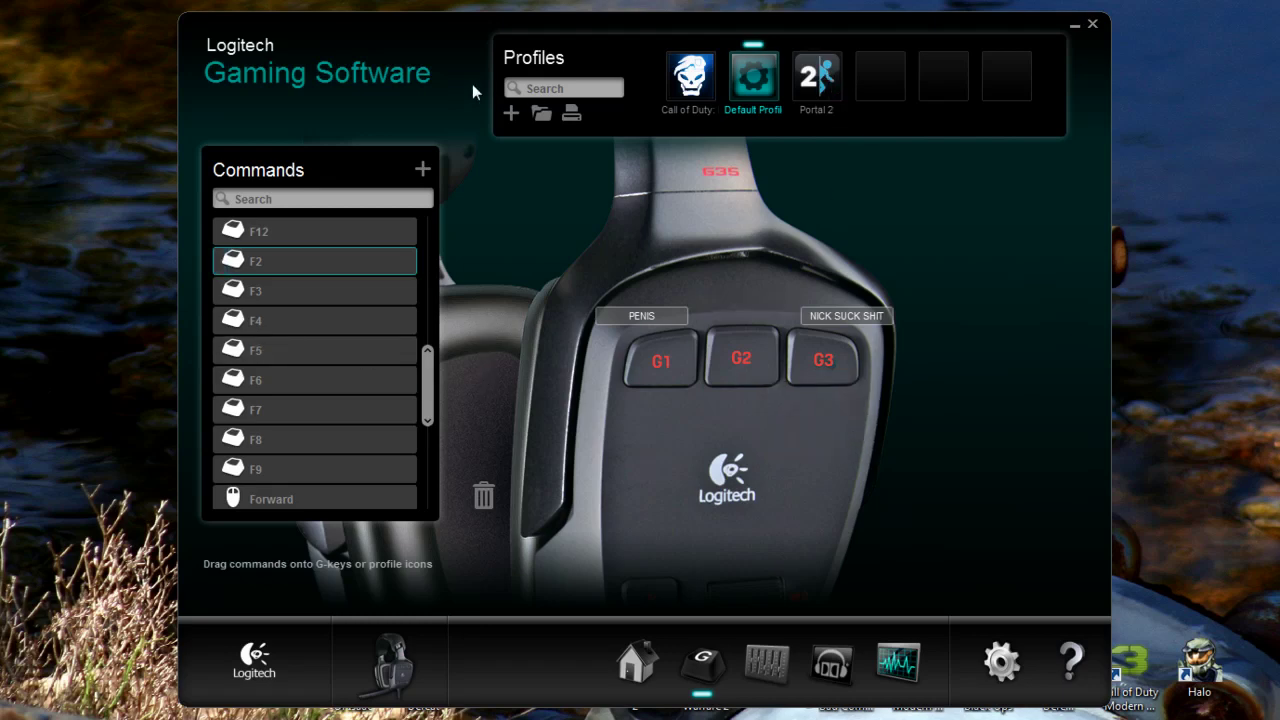
Switch between the Call of Duty, Default Profile and Portal 2 profiles, ending on Portal 2
{"action": "left_click", "coordinate": [677, 66]}
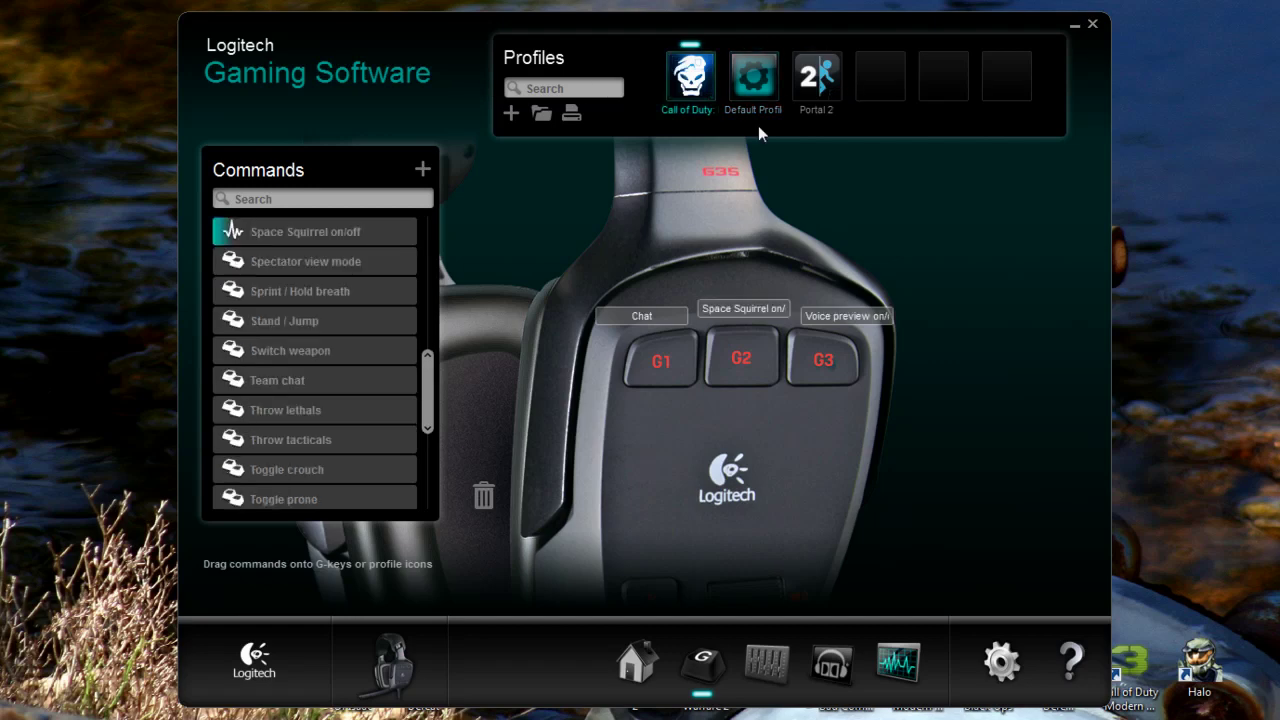
{"action": "left_click", "coordinate": [750, 88]}
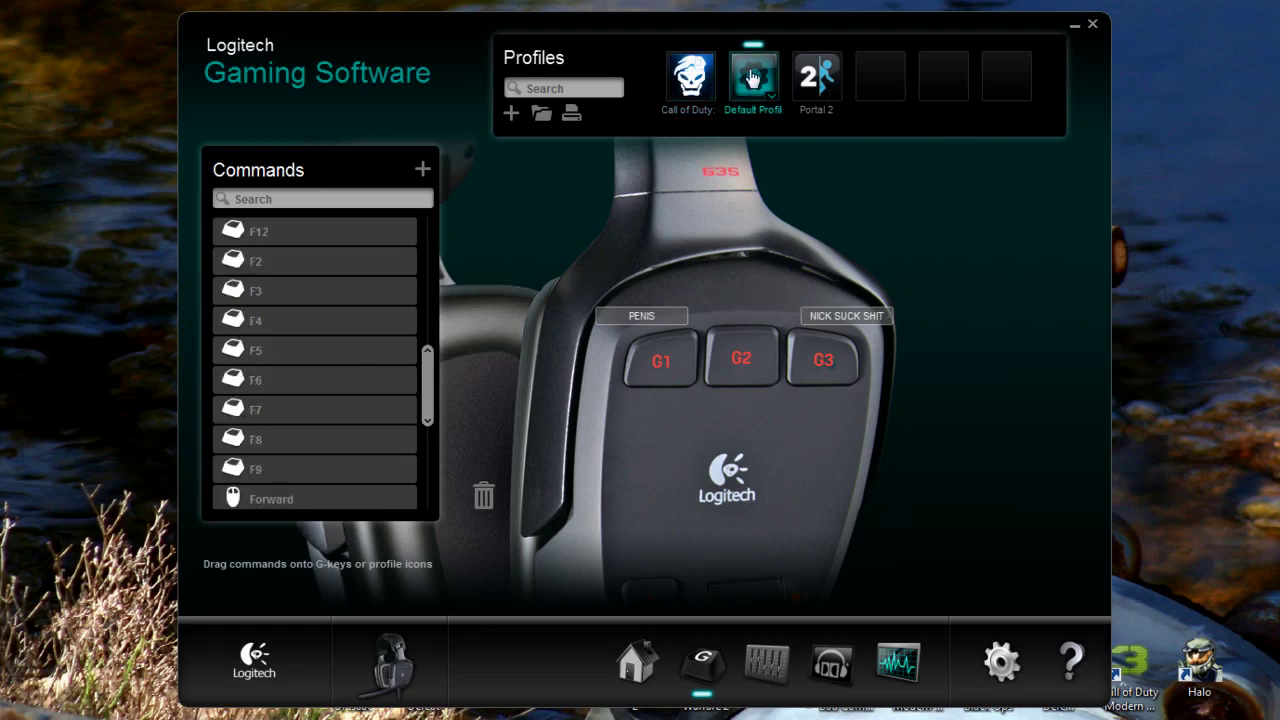
{"action": "left_click", "coordinate": [812, 76]}
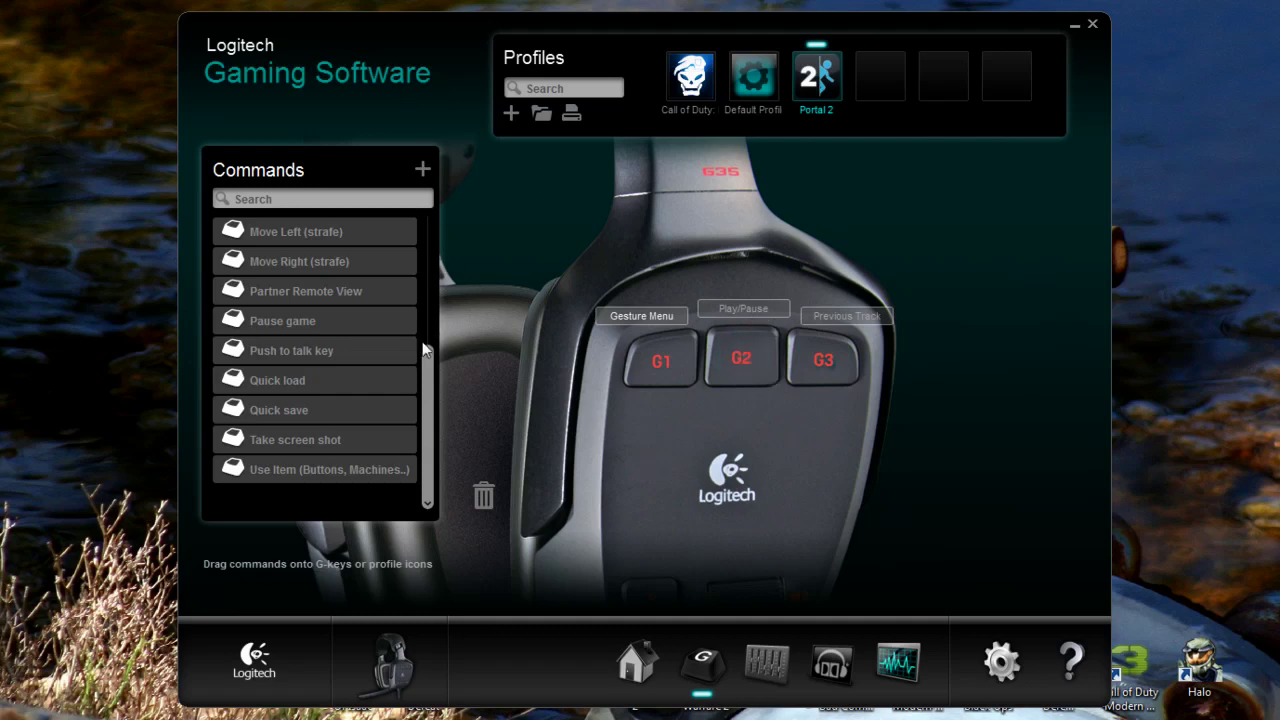
{"action": "left_click_drag", "start_coordinate": [428, 350], "coordinate": [420, 208]}
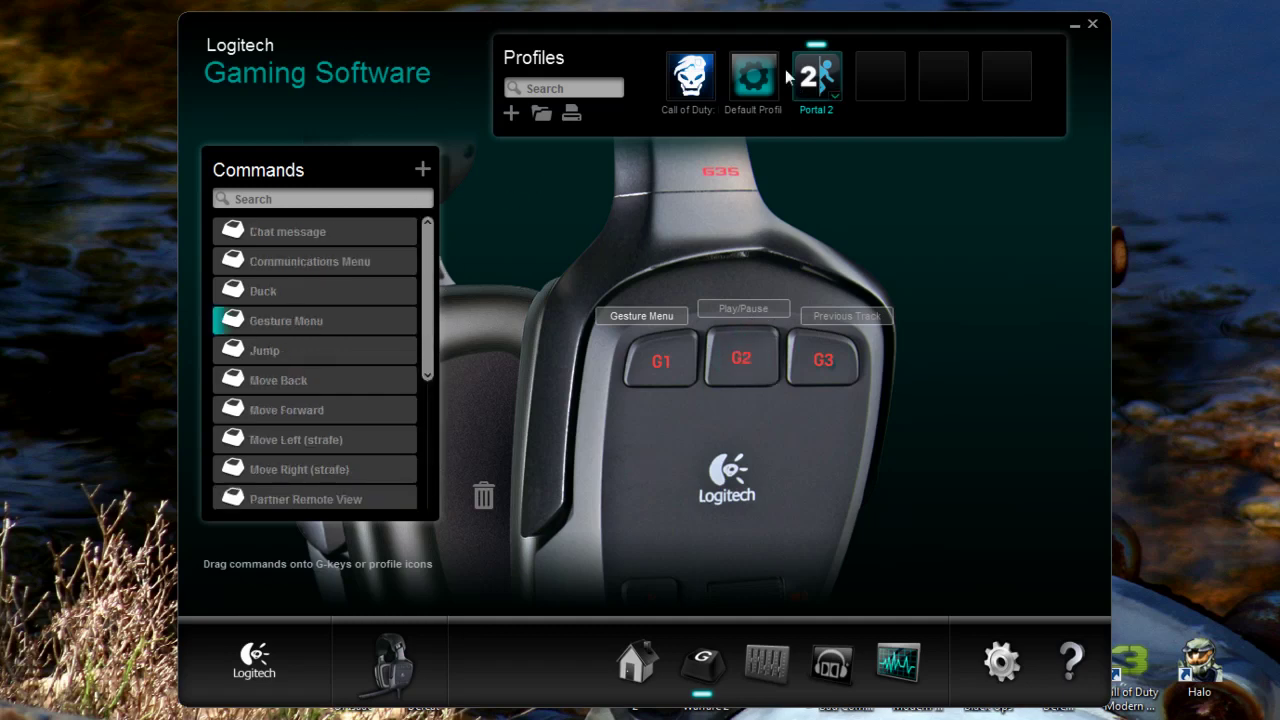
{"action": "left_click", "coordinate": [706, 82]}
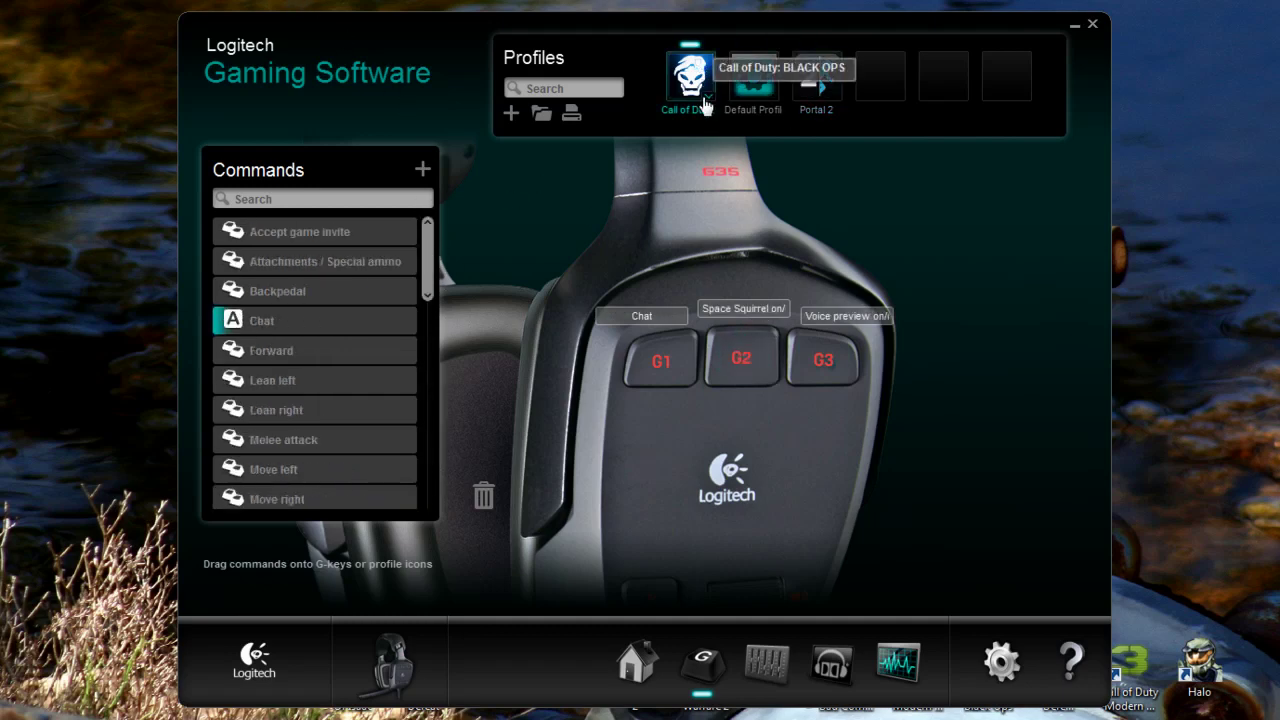
{"action": "left_click", "coordinate": [705, 104]}
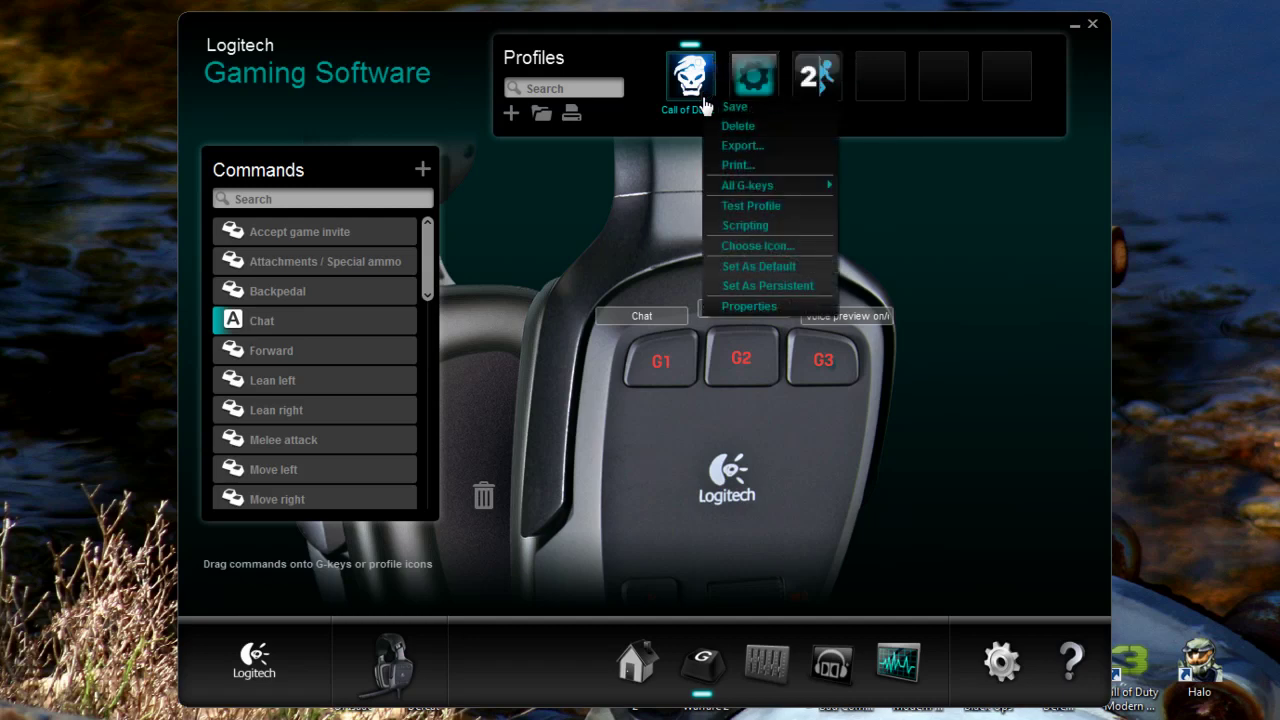
{"action": "left_click", "coordinate": [816, 75]}
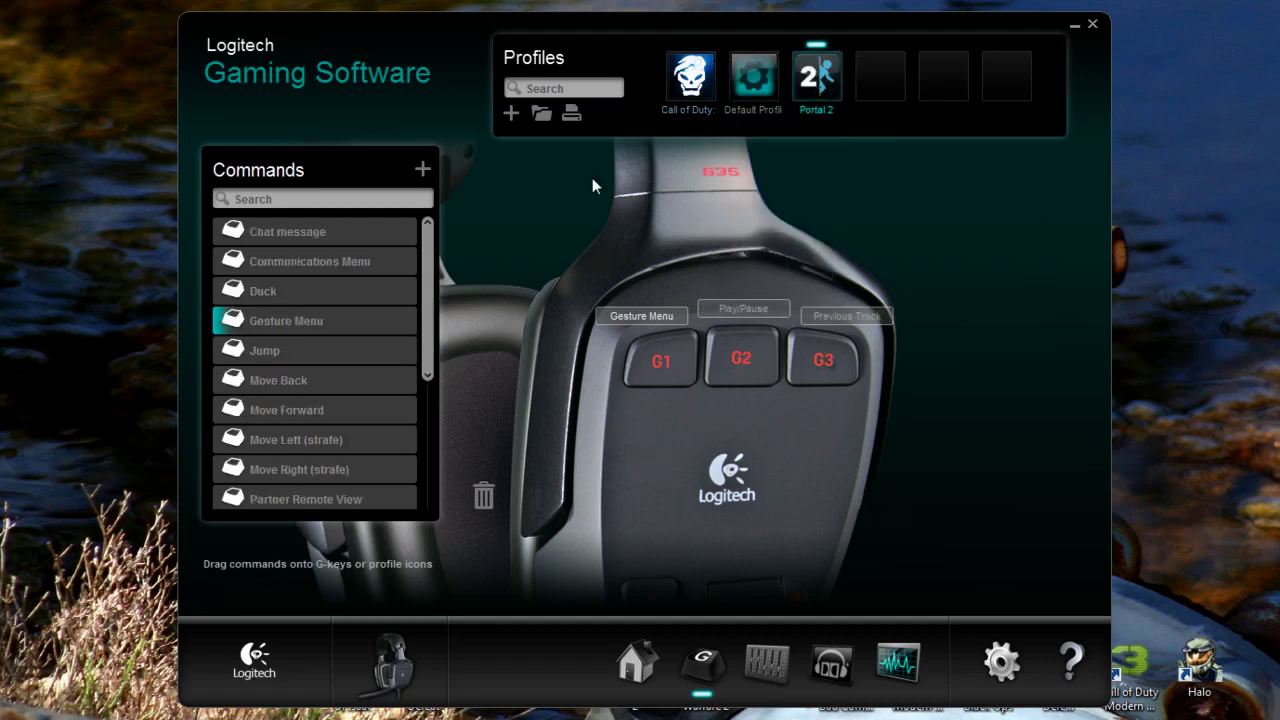
{"action": "left_click_drag", "start_coordinate": [427, 258], "coordinate": [431, 282]}
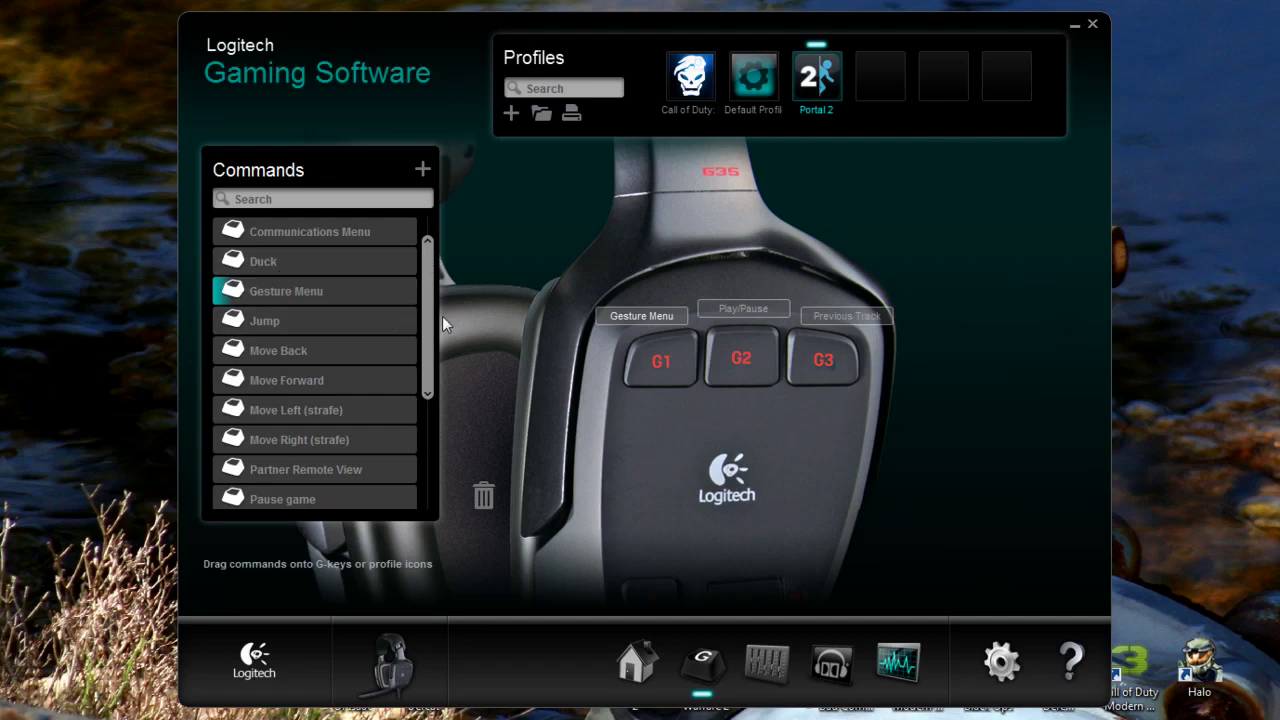
{"action": "left_click_drag", "start_coordinate": [425, 333], "coordinate": [427, 455]}
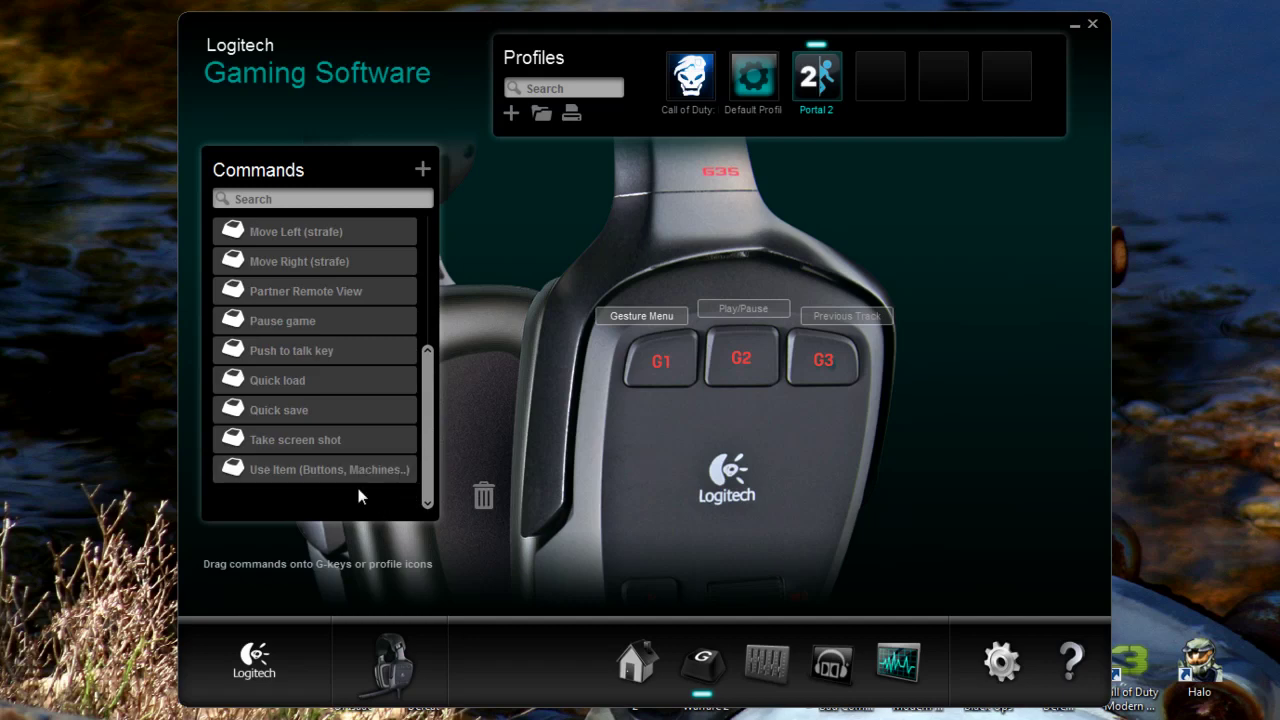
Make Call of Duty the active profile and bring up the headset's Levels page
{"action": "left_click", "coordinate": [690, 76]}
{"action": "scroll", "coordinate": [426, 314], "scroll_direction": "down", "scroll_amount": 1}
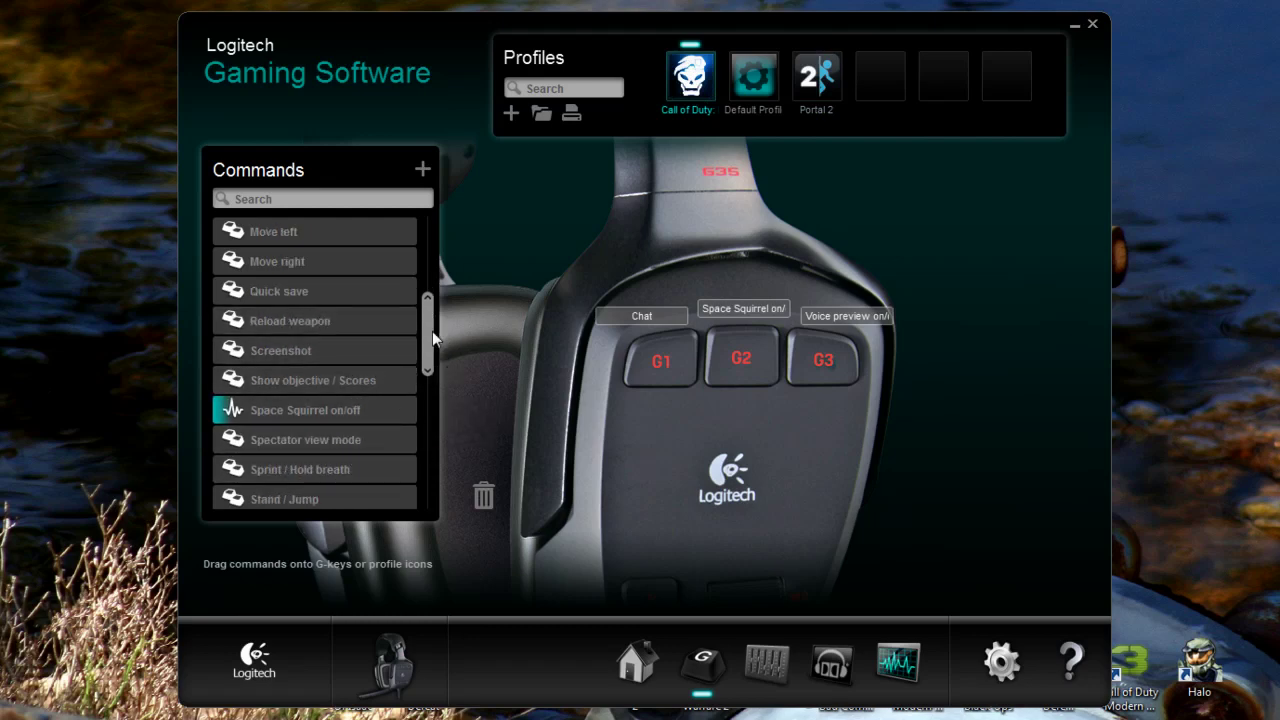
{"action": "left_click_drag", "start_coordinate": [432, 333], "coordinate": [439, 459]}
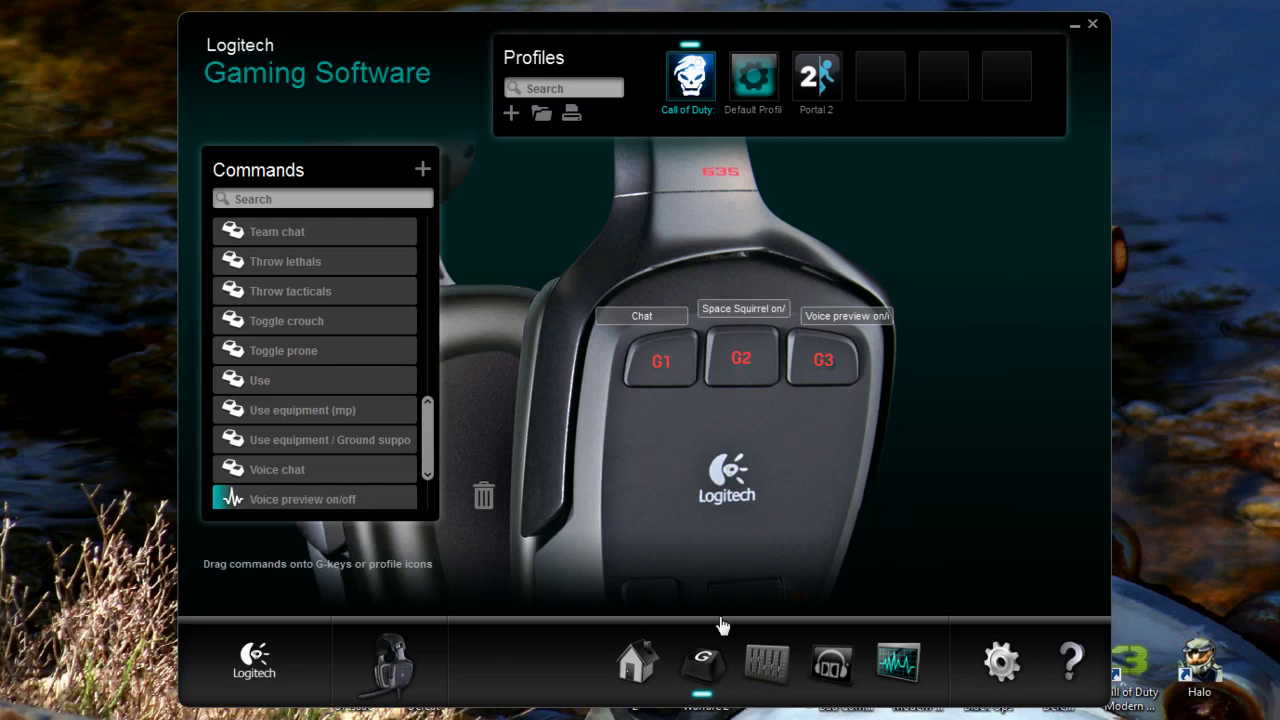
{"action": "left_click", "coordinate": [767, 662]}
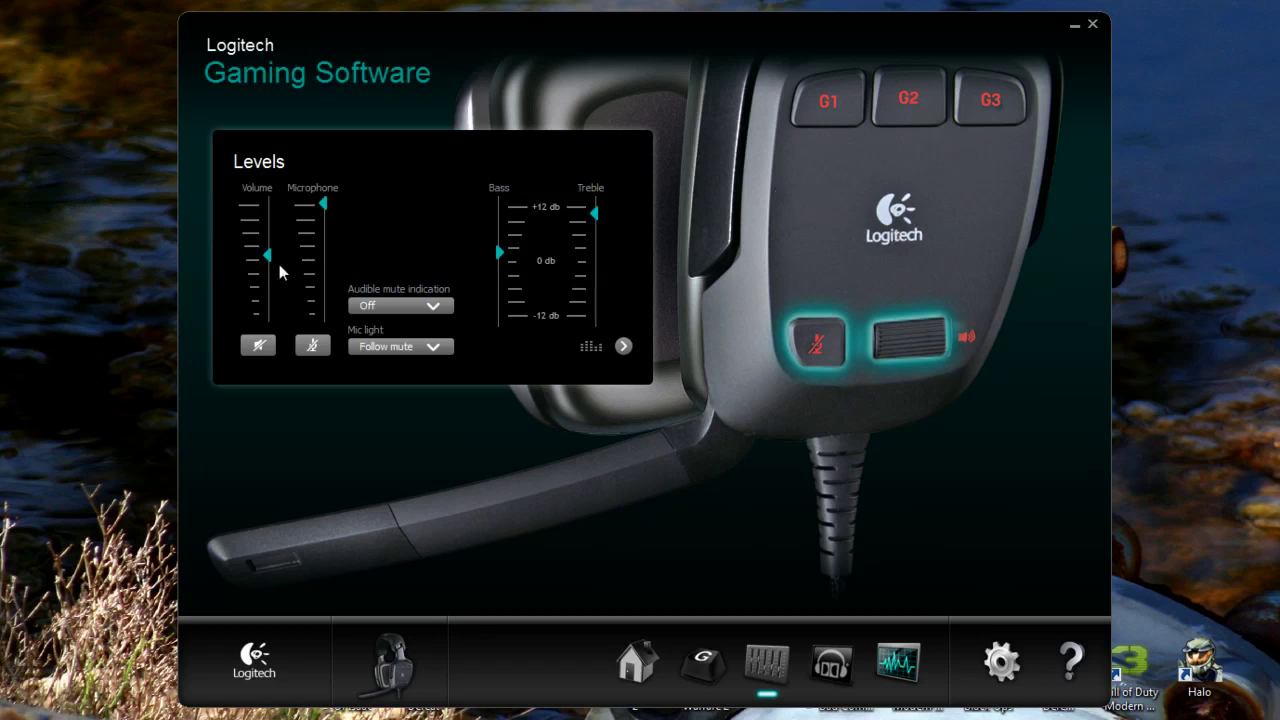
Lower the headset volume slightly and keep the Mic light on Follow mute
{"action": "left_click_drag", "start_coordinate": [267, 255], "coordinate": [267, 258]}
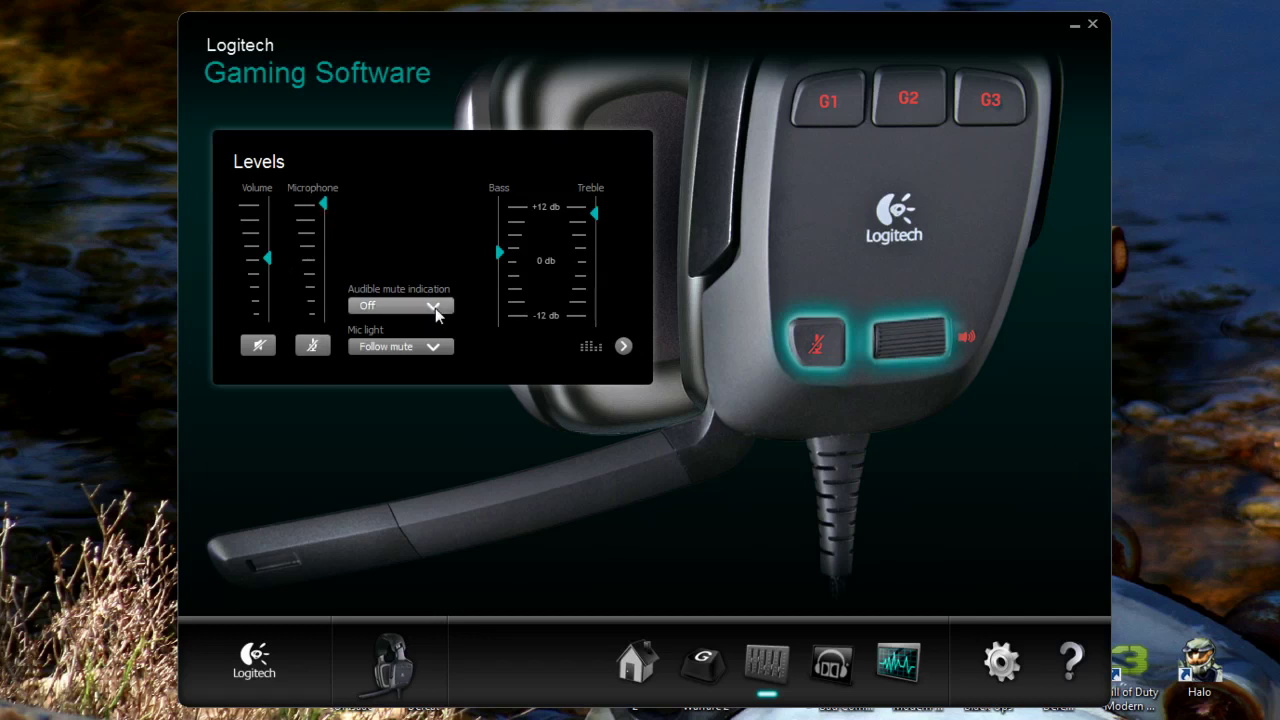
{"action": "left_click", "coordinate": [408, 352]}
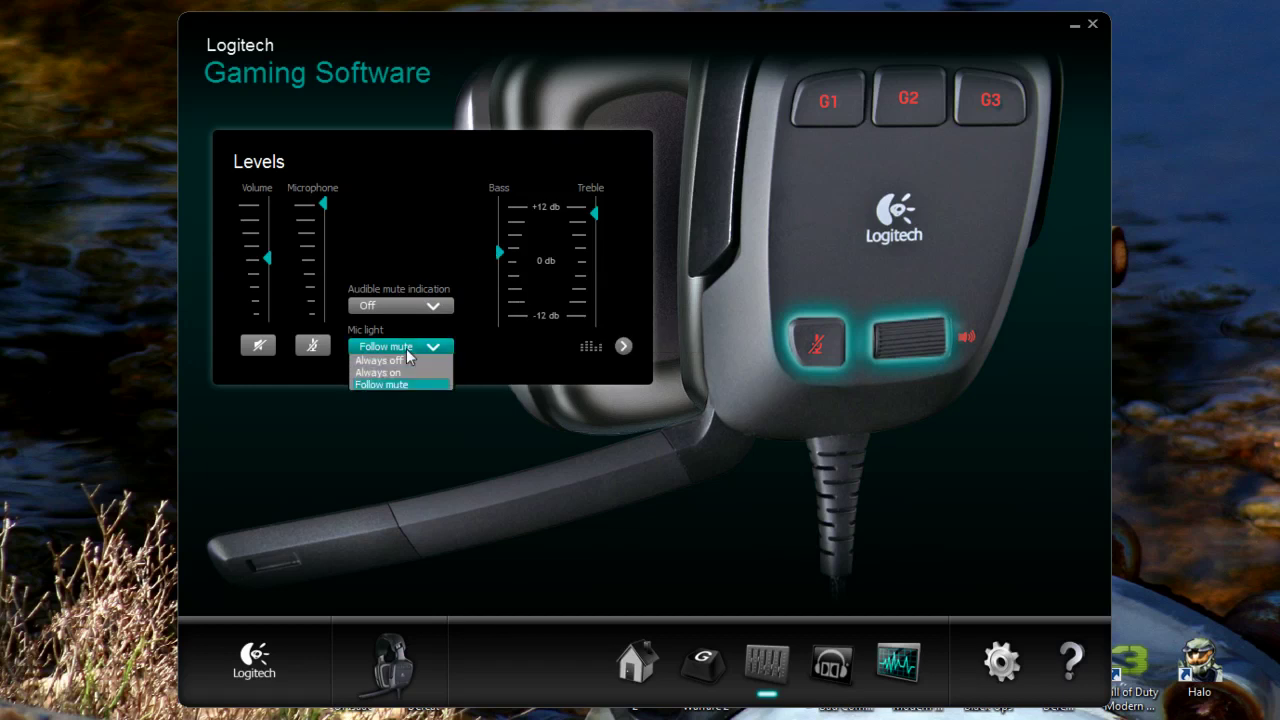
{"action": "left_click", "coordinate": [483, 372]}
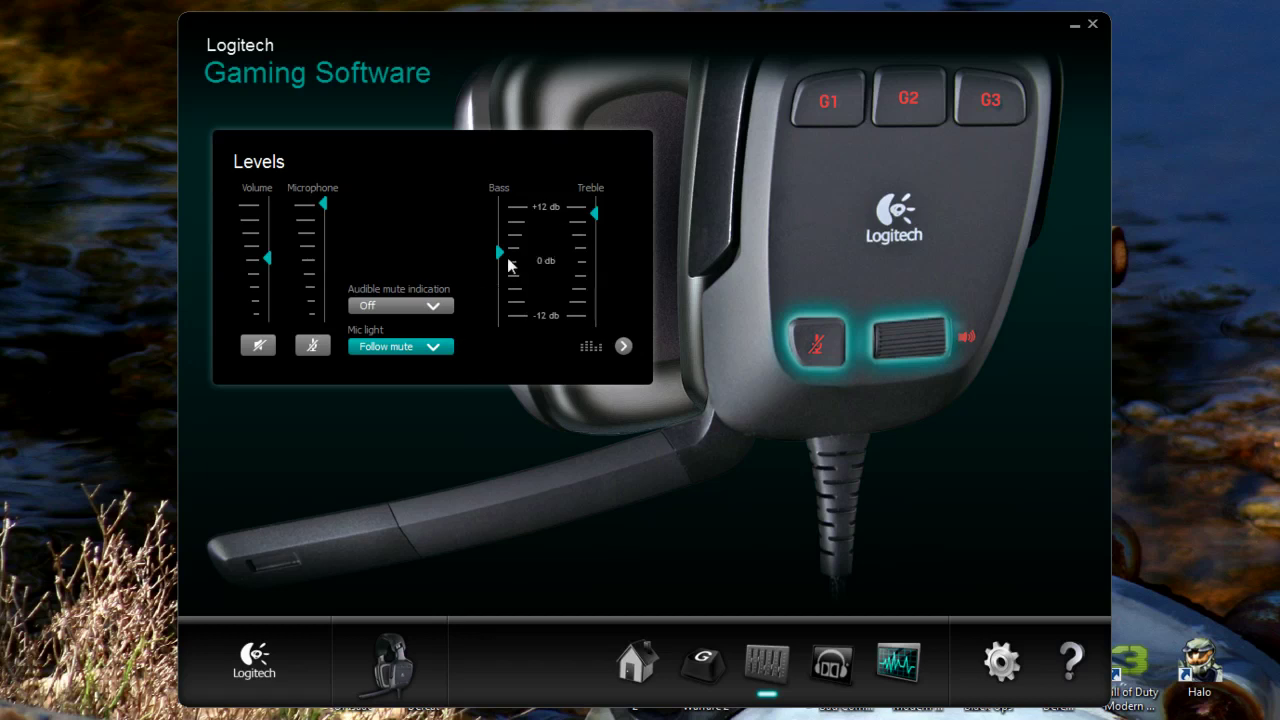
Expand the levels to show the Advanced Equalizer, switching it on and then off
{"action": "left_click", "coordinate": [623, 346]}
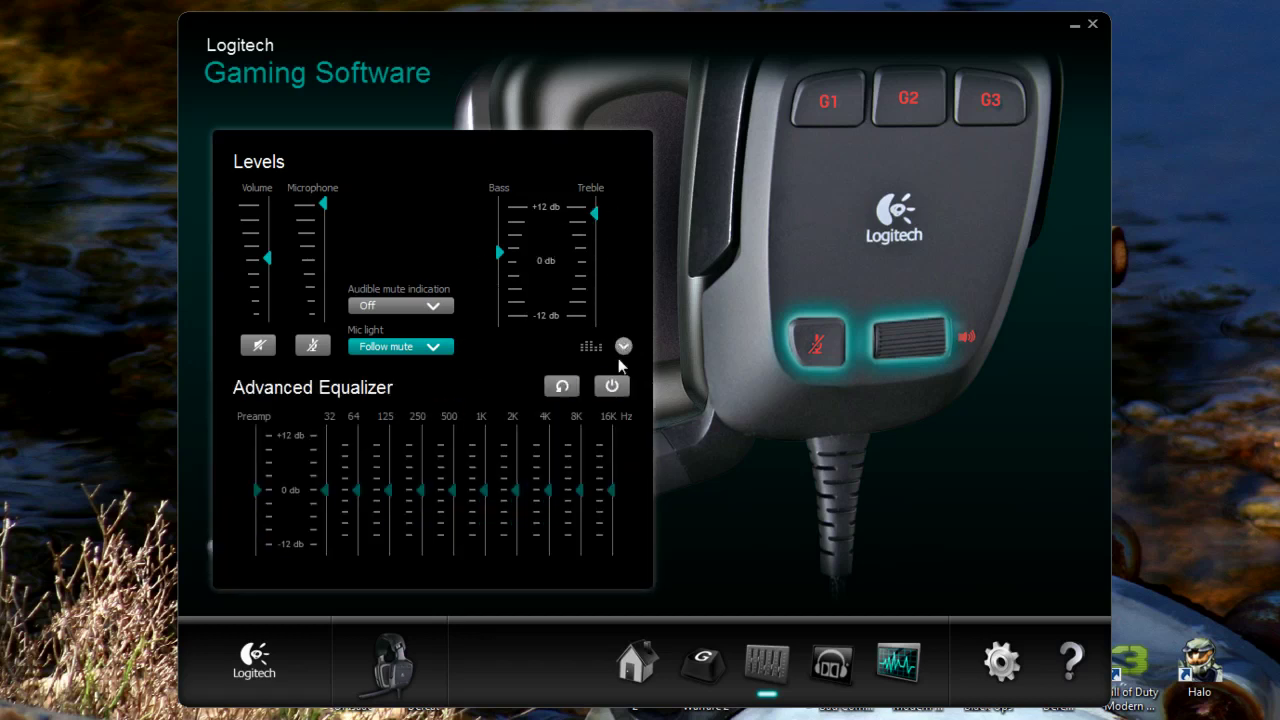
{"action": "left_click", "coordinate": [612, 387]}
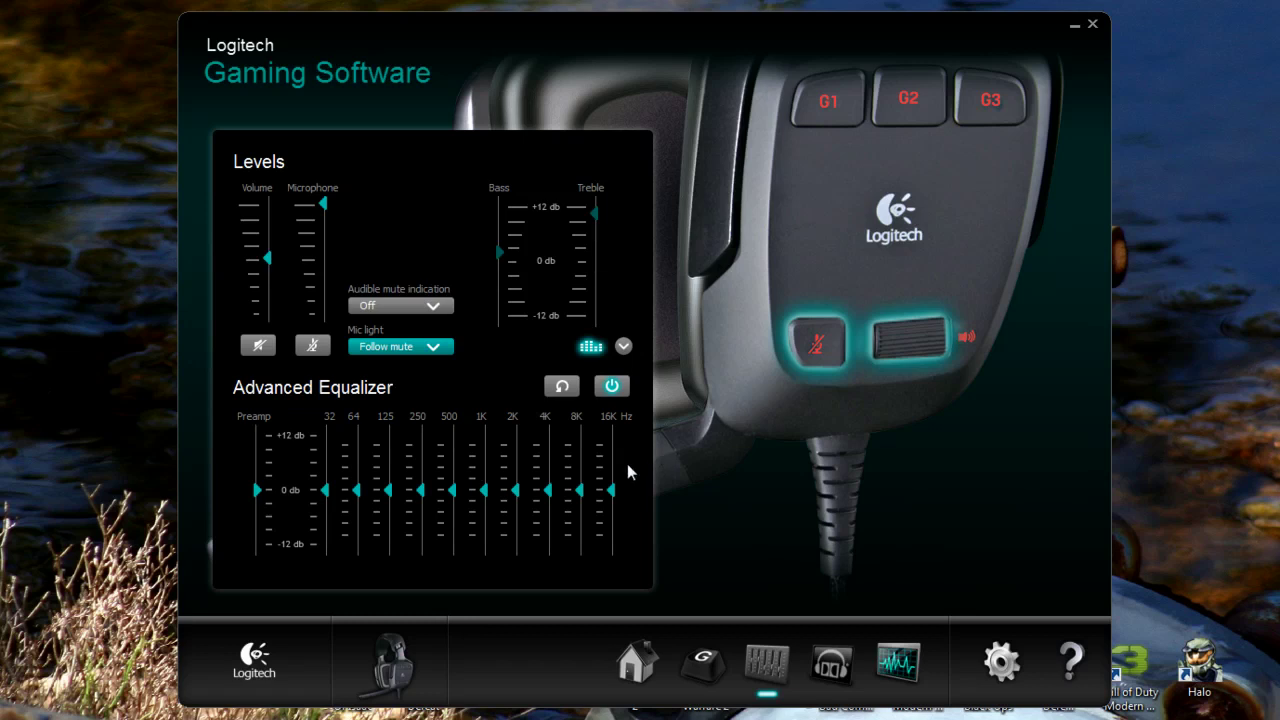
{"action": "left_click", "coordinate": [619, 379]}
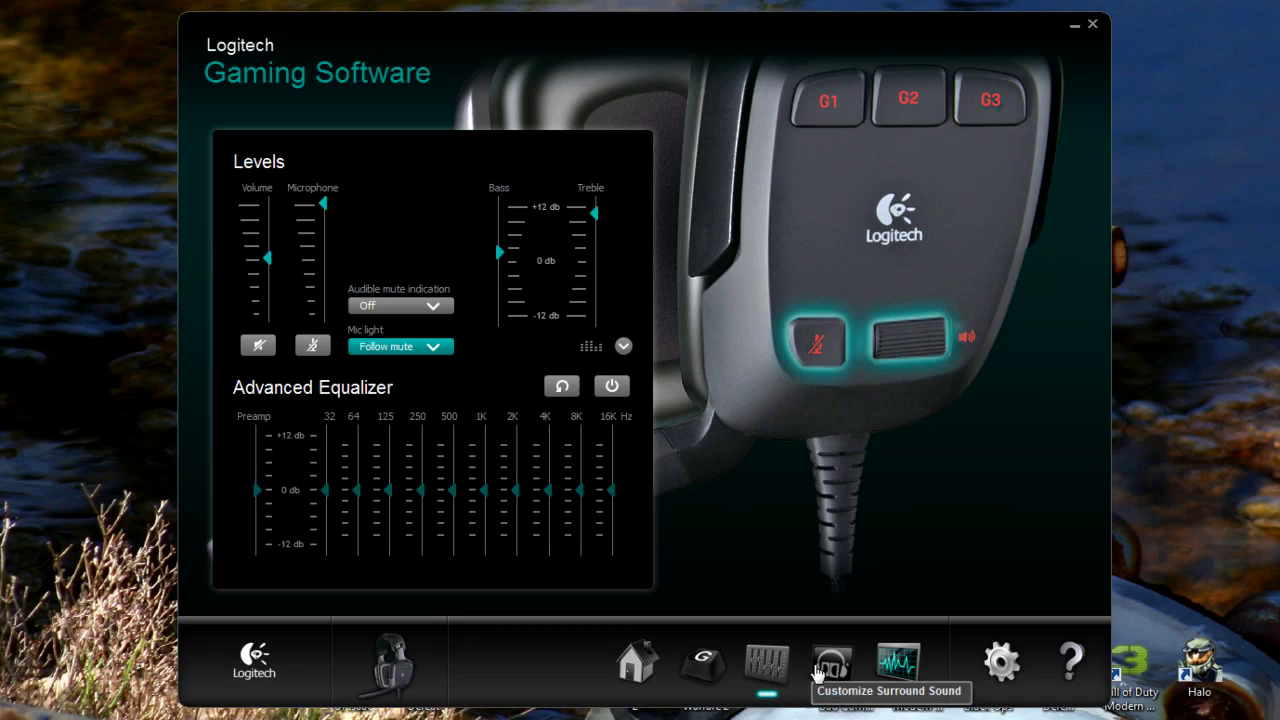
Browse the surround sound mixer and audio levels, then open Voice Avatars for pitch and character
{"action": "left_click", "coordinate": [822, 668]}
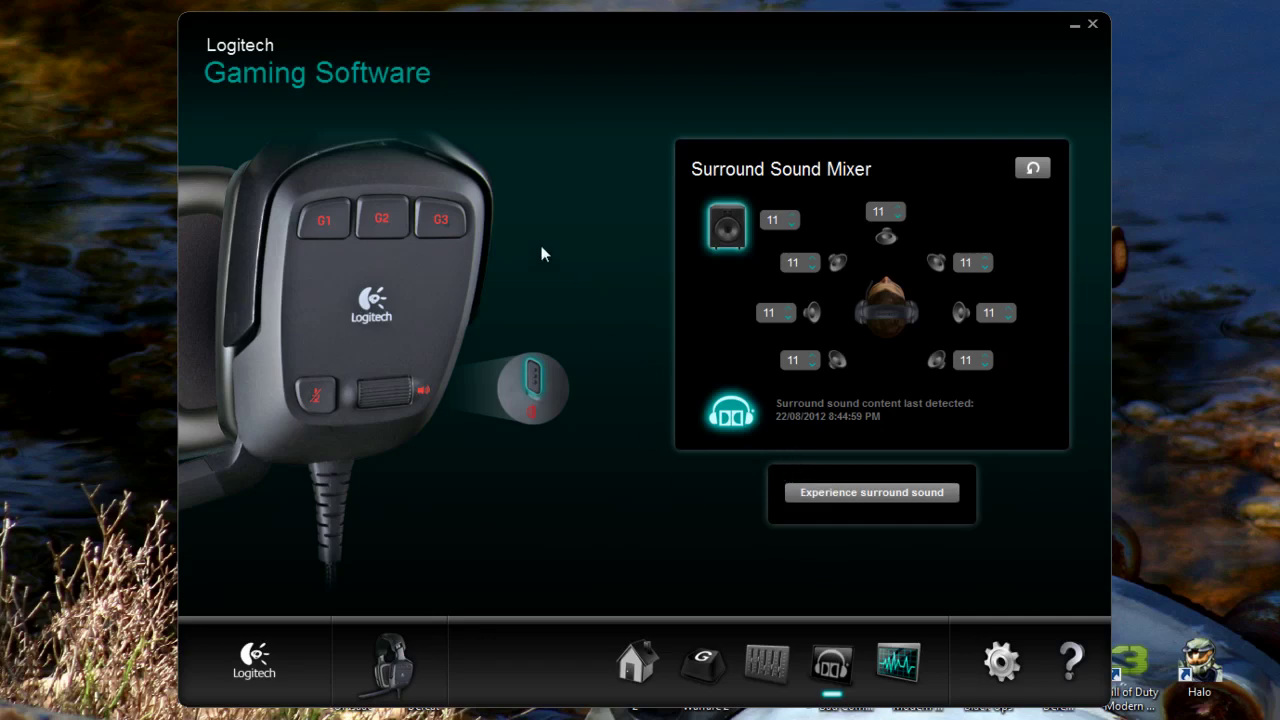
{"action": "left_click", "coordinate": [780, 670]}
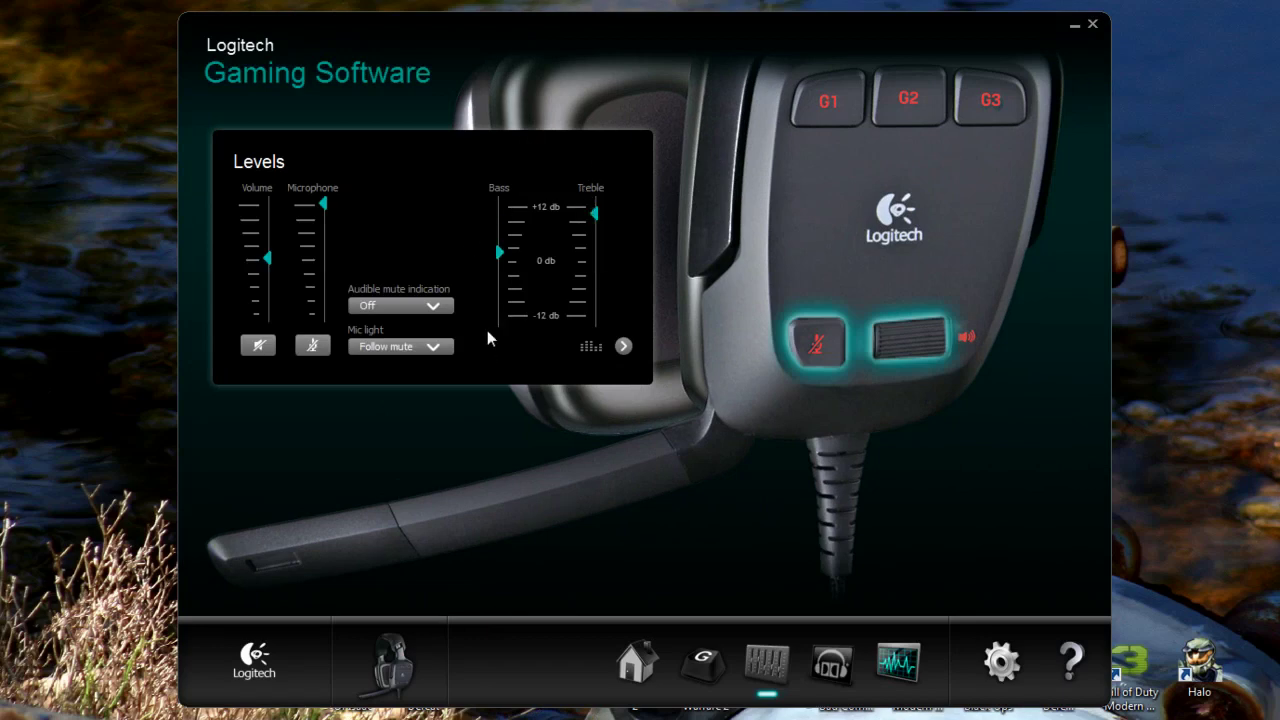
{"action": "left_click", "coordinate": [848, 676]}
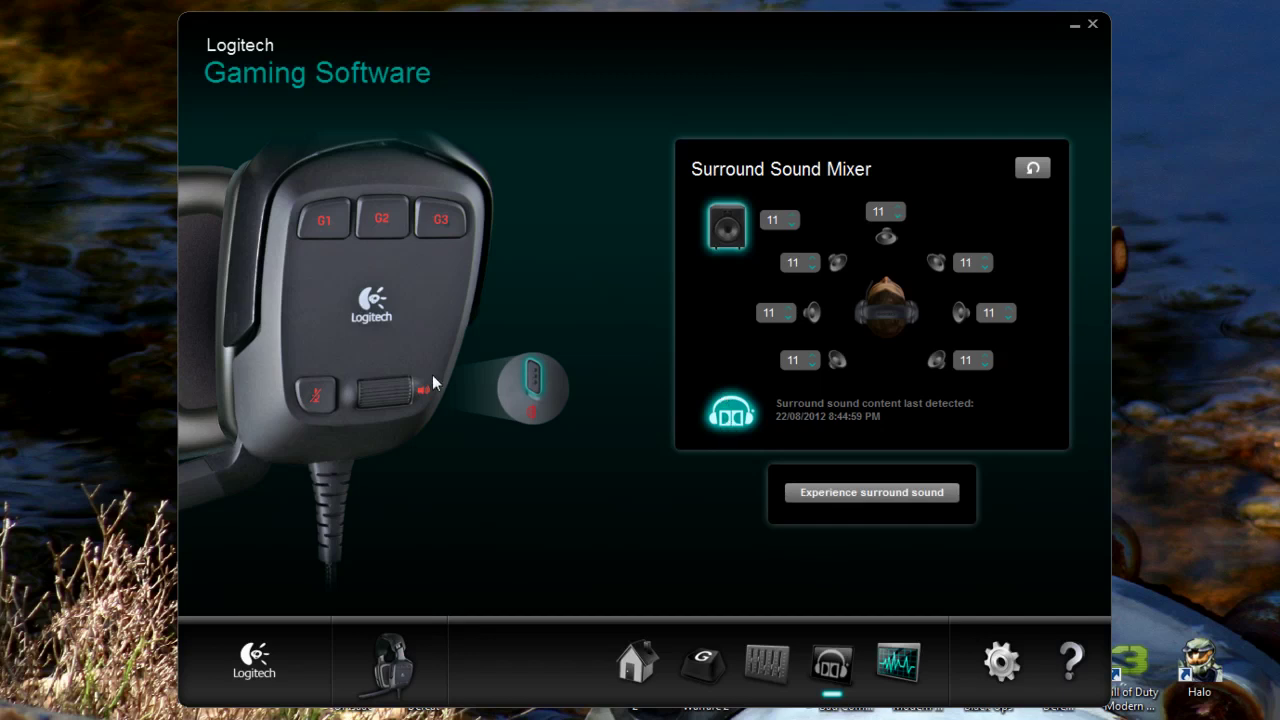
{"action": "left_click", "coordinate": [898, 663]}
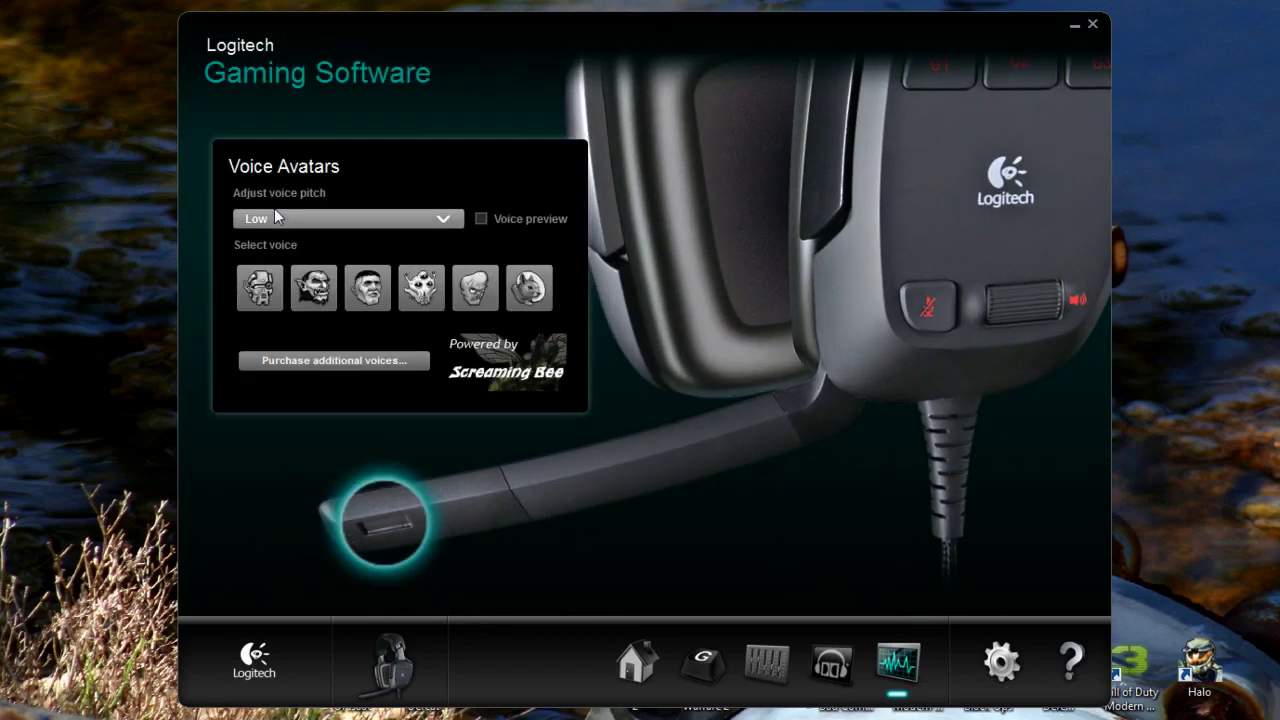
{"action": "left_click", "coordinate": [361, 220]}
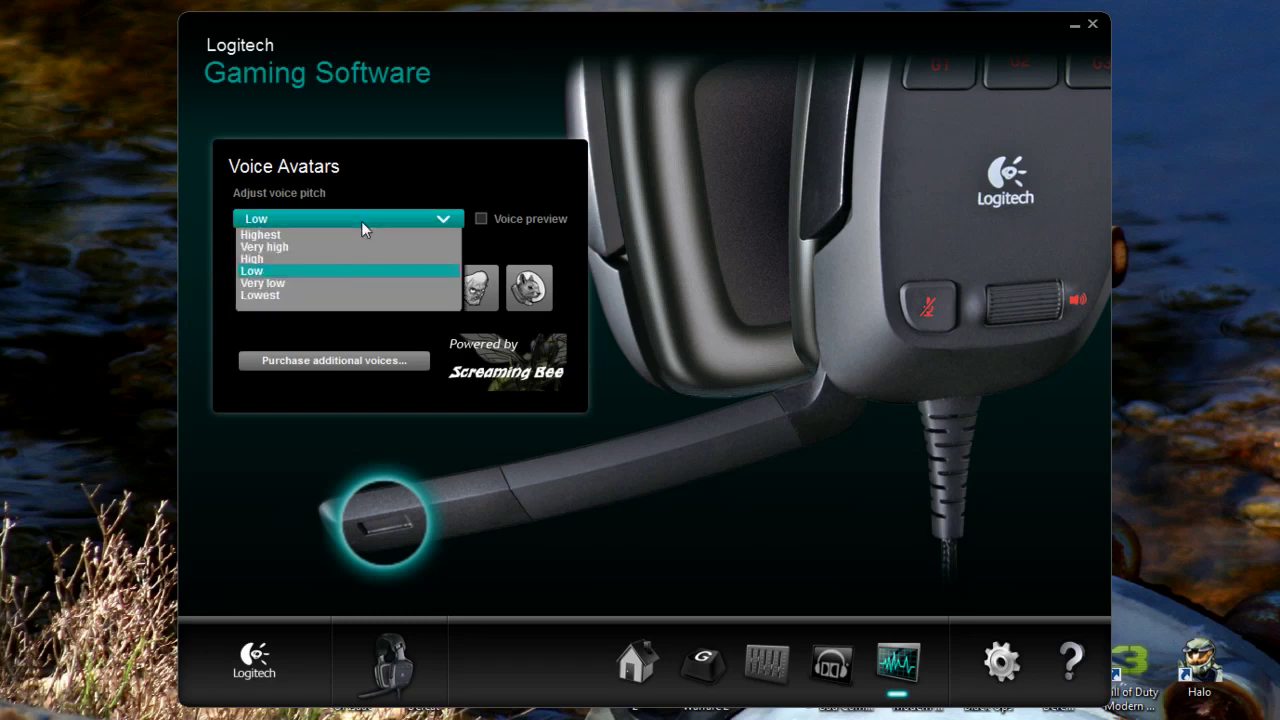
{"action": "left_click", "coordinate": [276, 272]}
{"action": "left_click", "coordinate": [296, 218]}
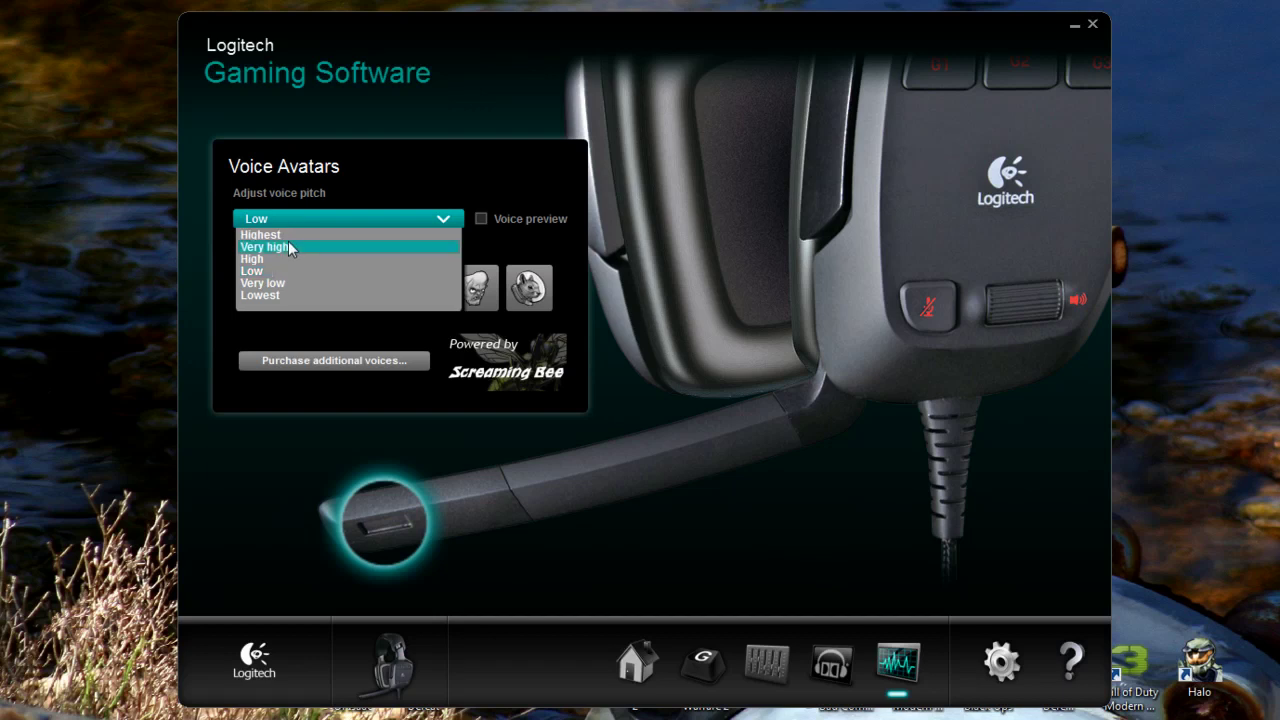
{"action": "left_click", "coordinate": [378, 165]}
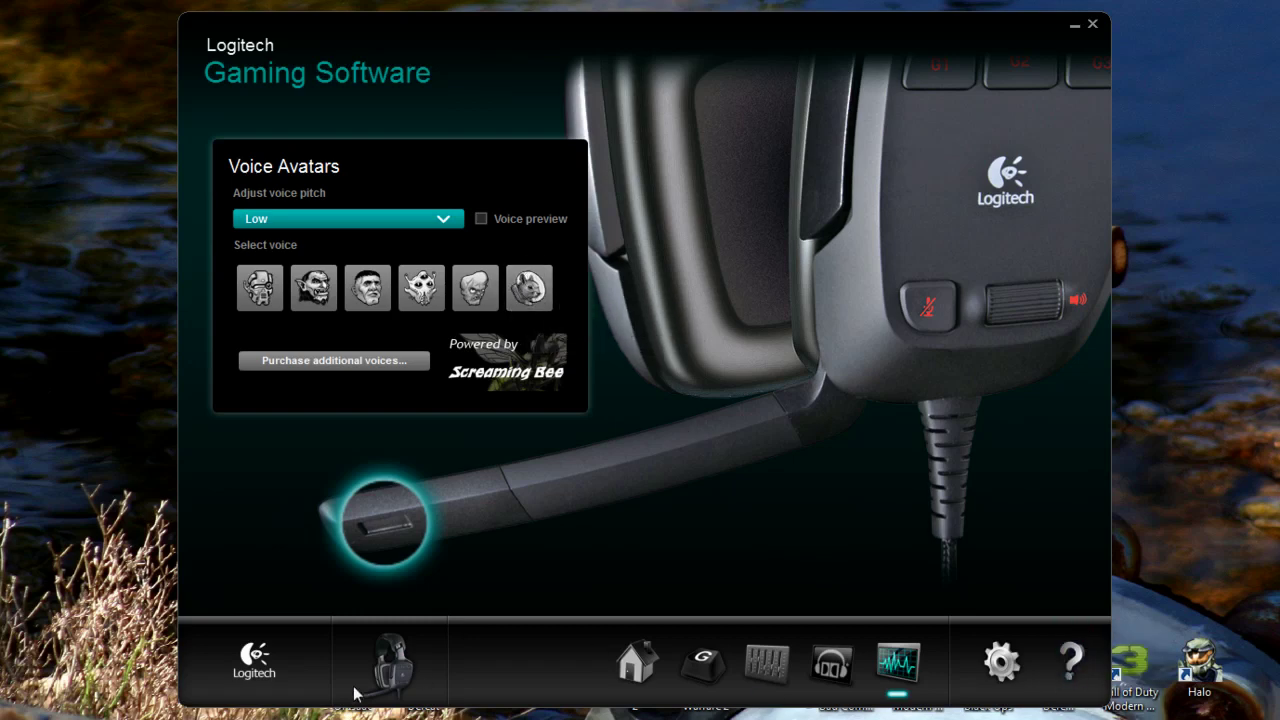
Return to the headset home view showing the full headset and its G1–G3 keys
{"action": "left_click", "coordinate": [636, 662]}
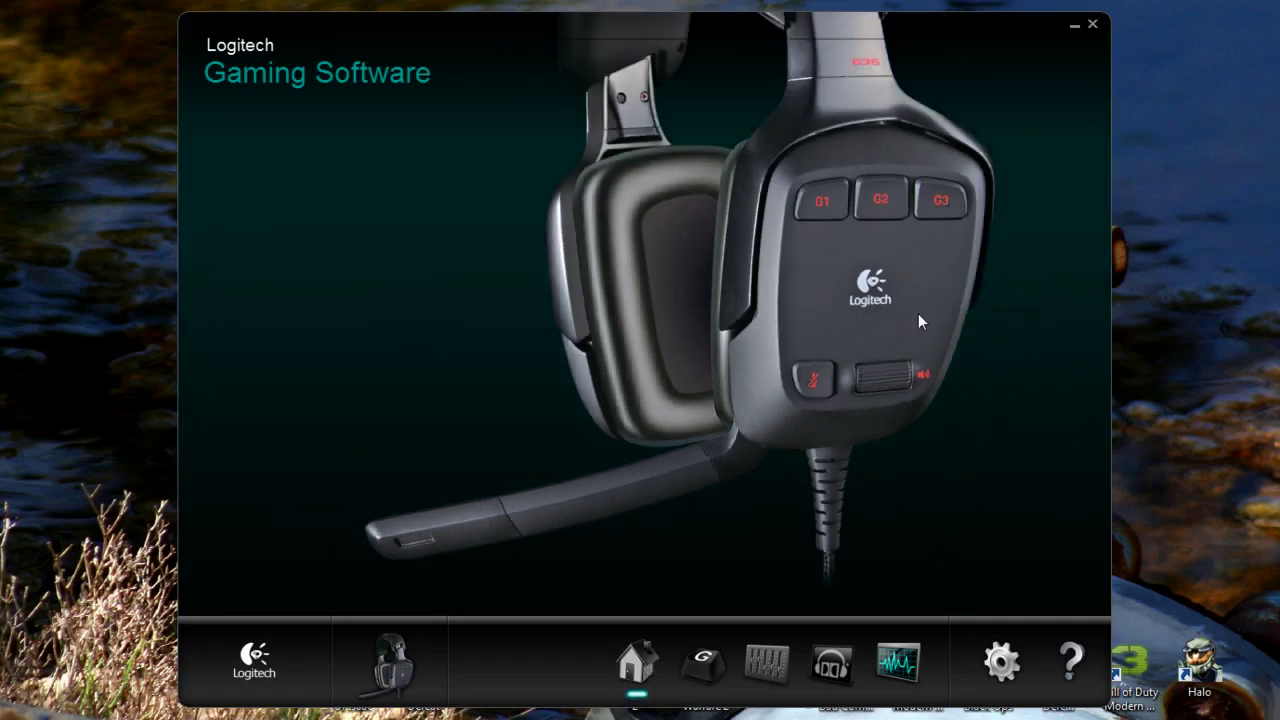